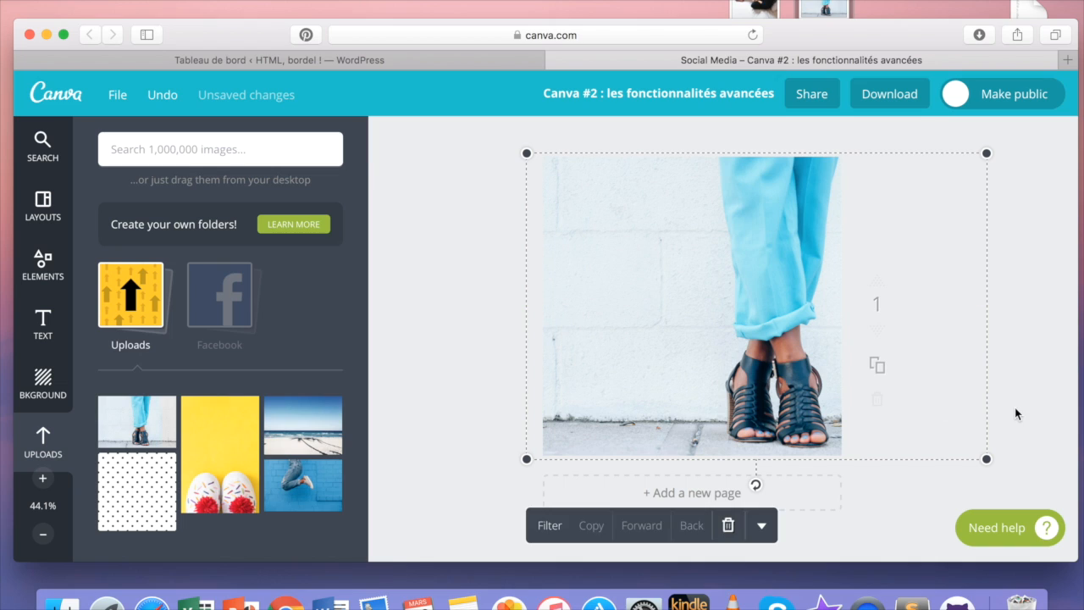
- Add a white square shape over the photo and set its transparency to about 50
{"action": "left_click", "coordinate": [53, 269]}
{"action": "left_click", "coordinate": [133, 460]}
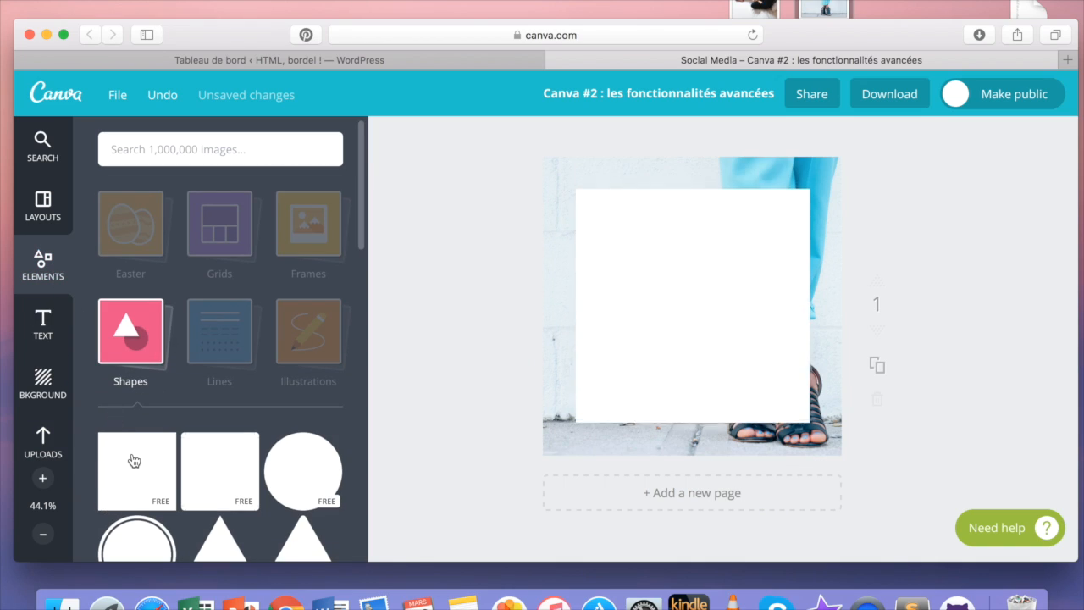
{"action": "left_click", "coordinate": [811, 158]}
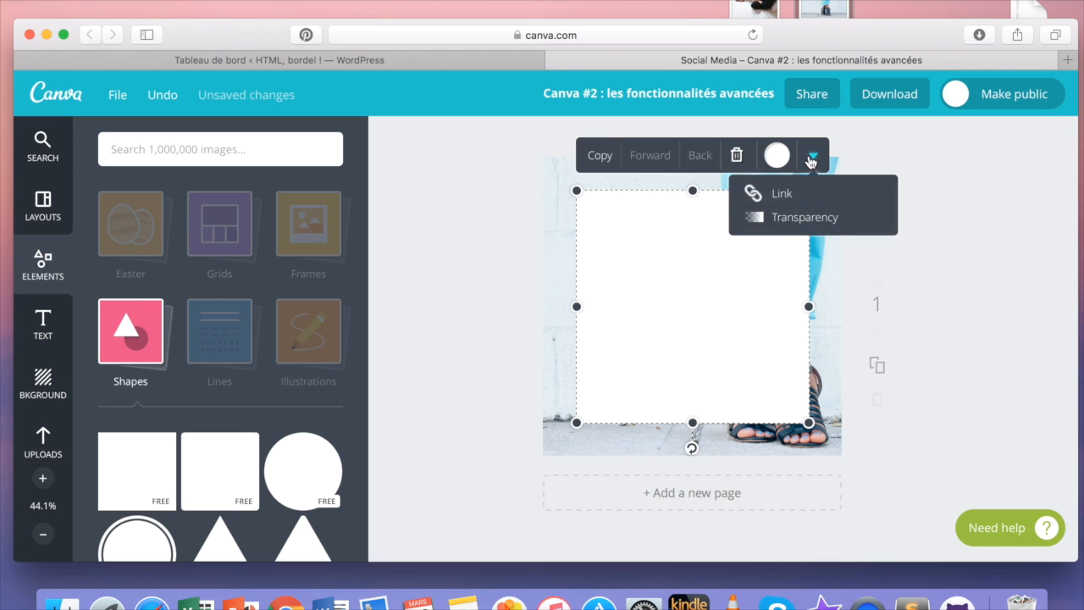
{"action": "left_click", "coordinate": [810, 216]}
{"action": "left_click_drag", "start_coordinate": [887, 195], "coordinate": [853, 200]}
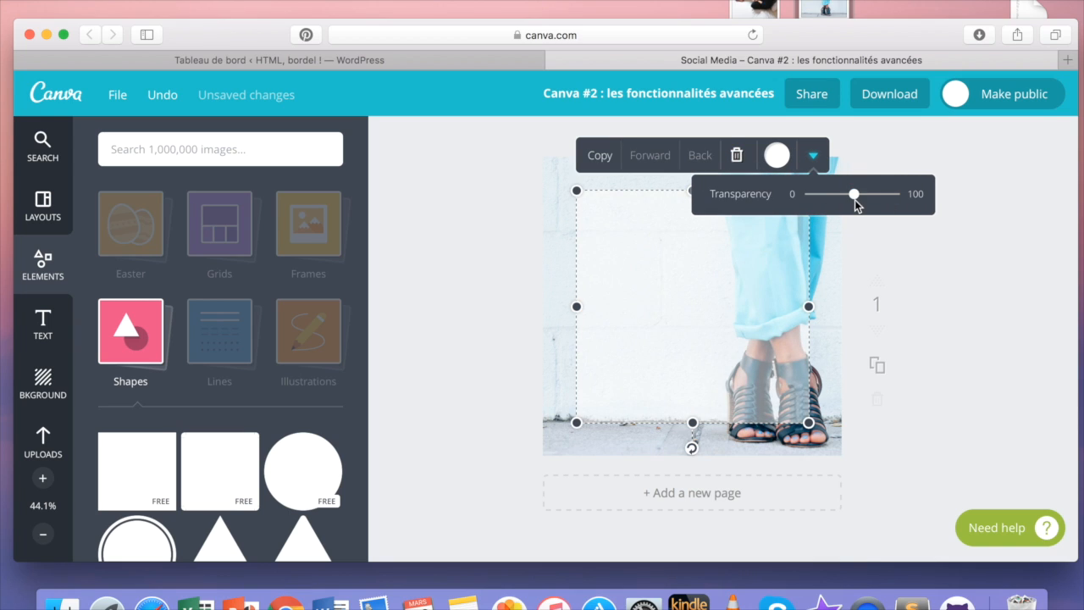
- Recolour the semi-transparent square with the custom pink ff2373
{"action": "left_click", "coordinate": [777, 156]}
{"action": "left_click", "coordinate": [796, 206]}
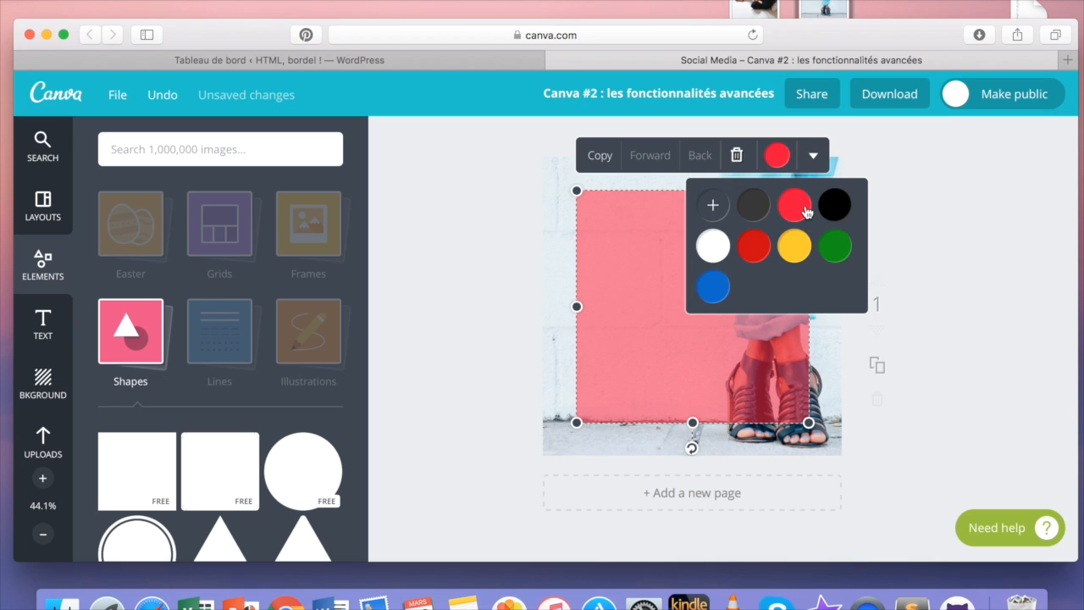
{"action": "left_click", "coordinate": [713, 206]}
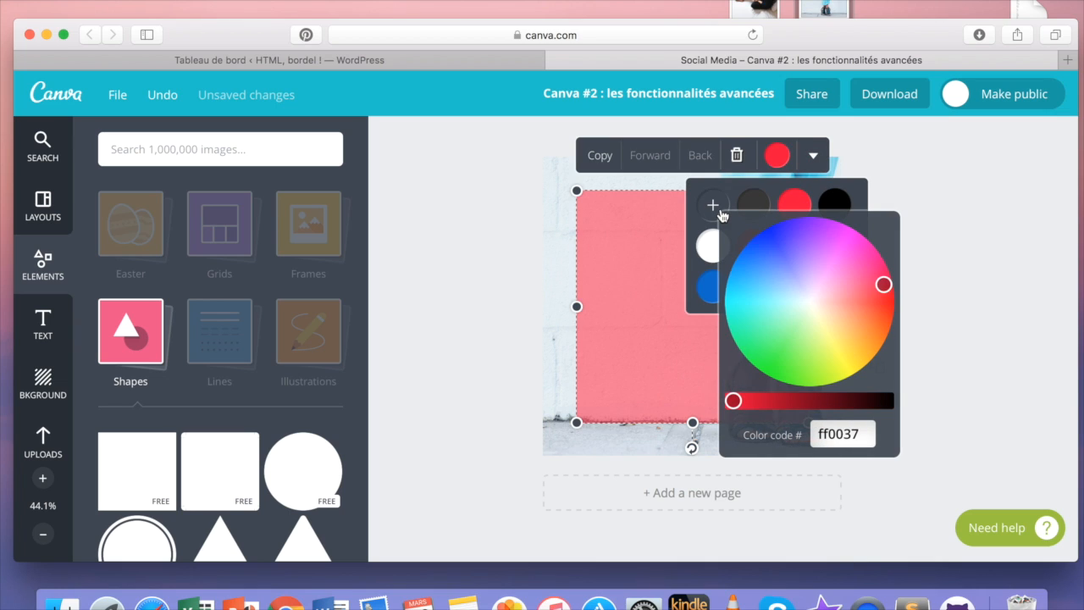
{"action": "right_click", "coordinate": [882, 283]}
{"action": "left_click_drag", "start_coordinate": [867, 275], "coordinate": [870, 276]}
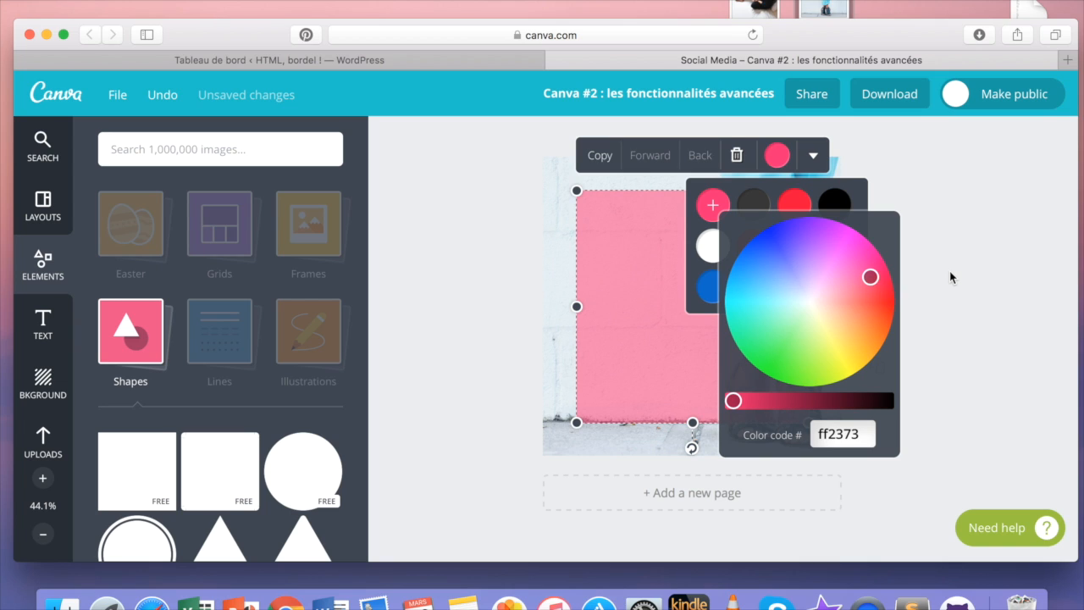
{"action": "left_click", "coordinate": [949, 277]}
- Enlarge the pink square from its opposite corners until it covers the whole photo
{"action": "left_click", "coordinate": [601, 216]}
{"action": "left_click_drag", "start_coordinate": [577, 191], "coordinate": [530, 163]}
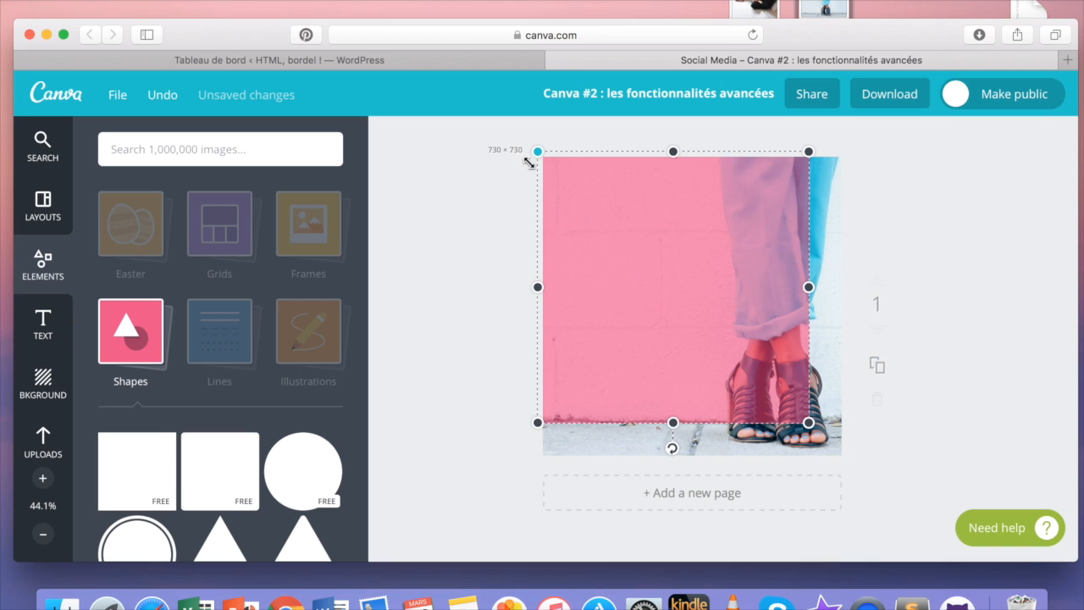
{"action": "left_click_drag", "start_coordinate": [808, 422], "coordinate": [857, 456]}
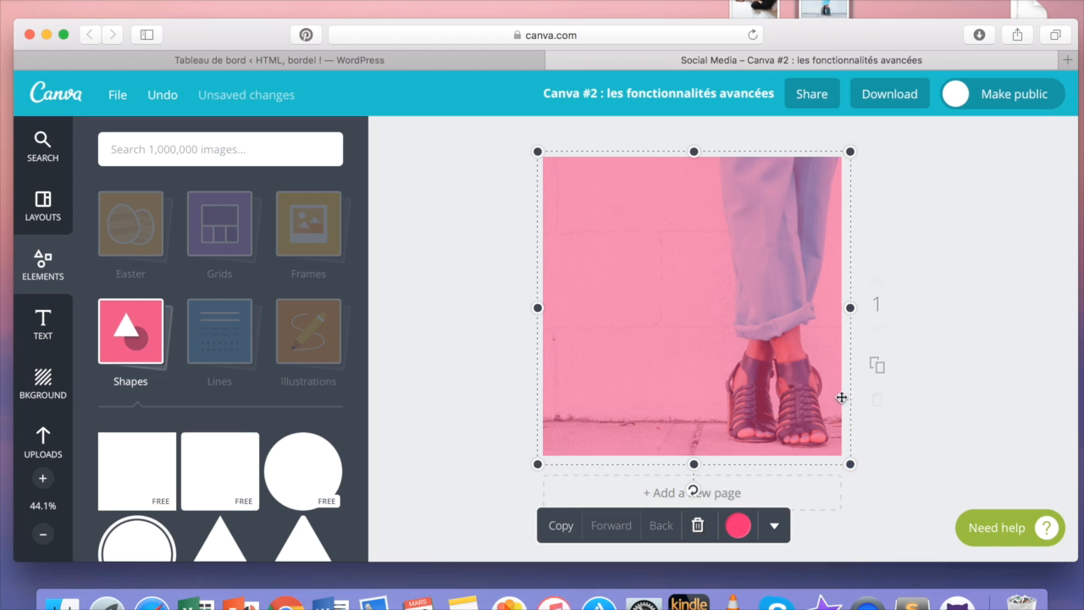
{"action": "left_click", "coordinate": [905, 416]}
- Add another white square and flatten it into a thin horizontal strip near the top of the design
{"action": "left_click", "coordinate": [133, 464]}
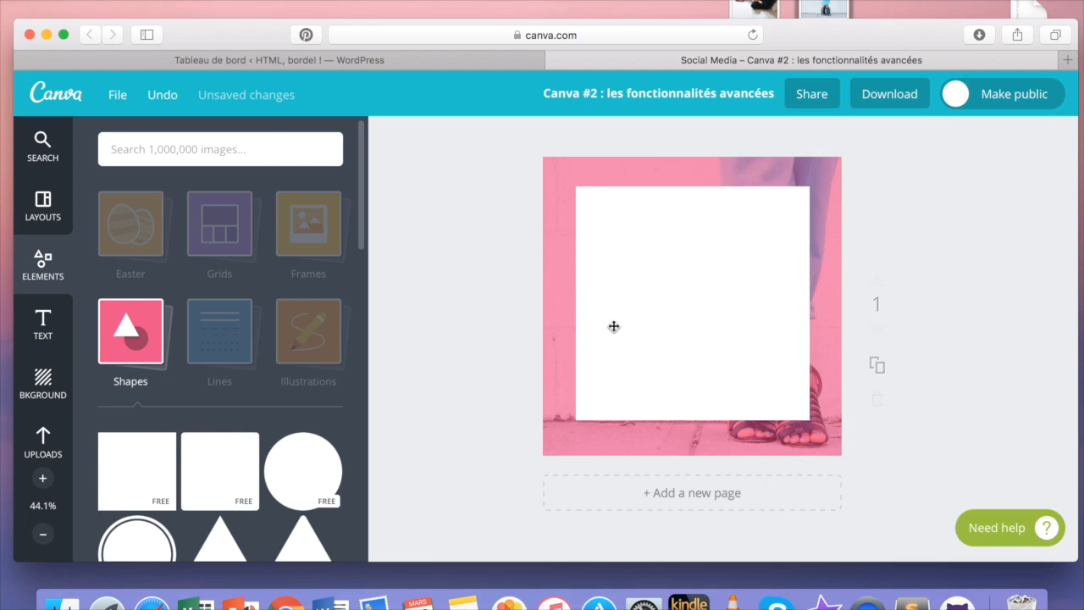
{"action": "left_click", "coordinate": [593, 332]}
{"action": "left_click_drag", "start_coordinate": [692, 420], "coordinate": [692, 223]}
{"action": "left_click", "coordinate": [448, 253]}
- Duplicate the white strip twice and stack the copies evenly below the original
{"action": "left_click", "coordinate": [634, 204]}
{"action": "left_click", "coordinate": [599, 155]}
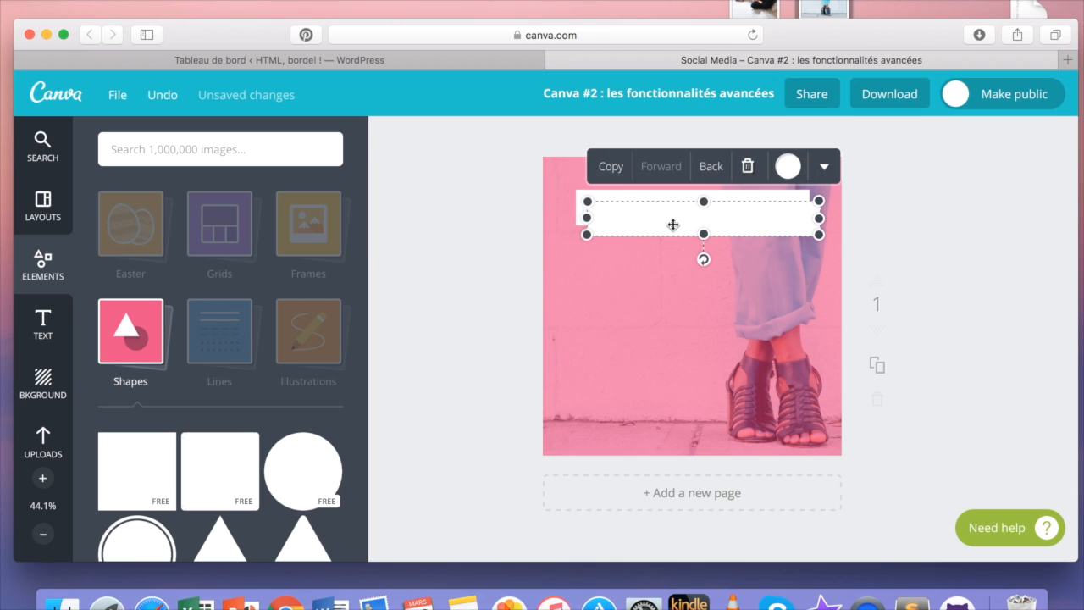
{"action": "left_click_drag", "start_coordinate": [665, 228], "coordinate": [651, 297]}
{"action": "left_click", "coordinate": [607, 210]}
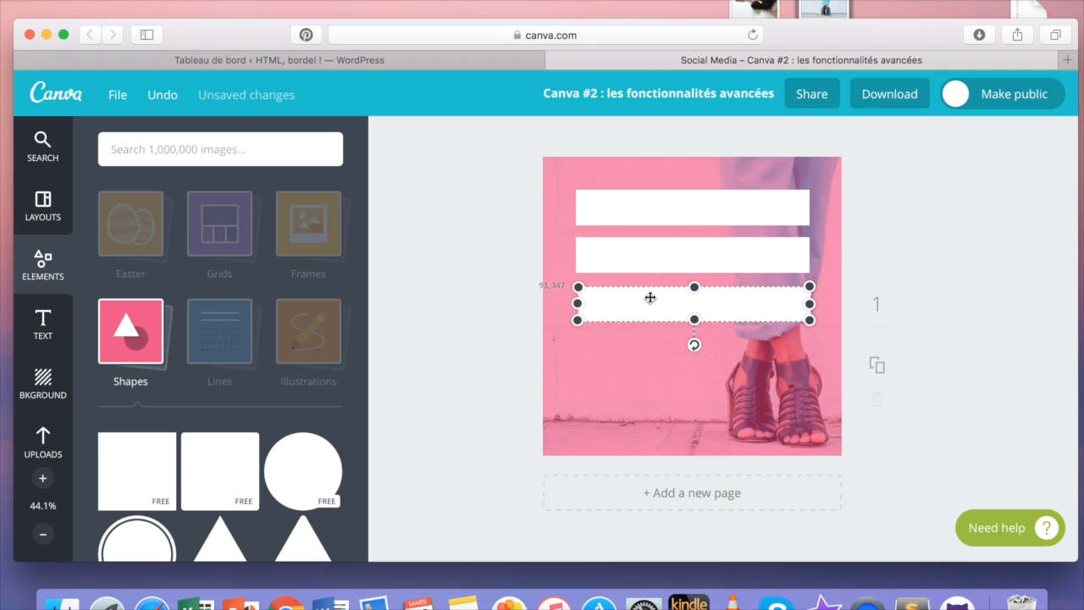
{"action": "left_click", "coordinate": [503, 293]}
- Add a heading reading "GROCERIES? MAYBE." on the uppermost white strip
{"action": "left_click", "coordinate": [36, 316]}
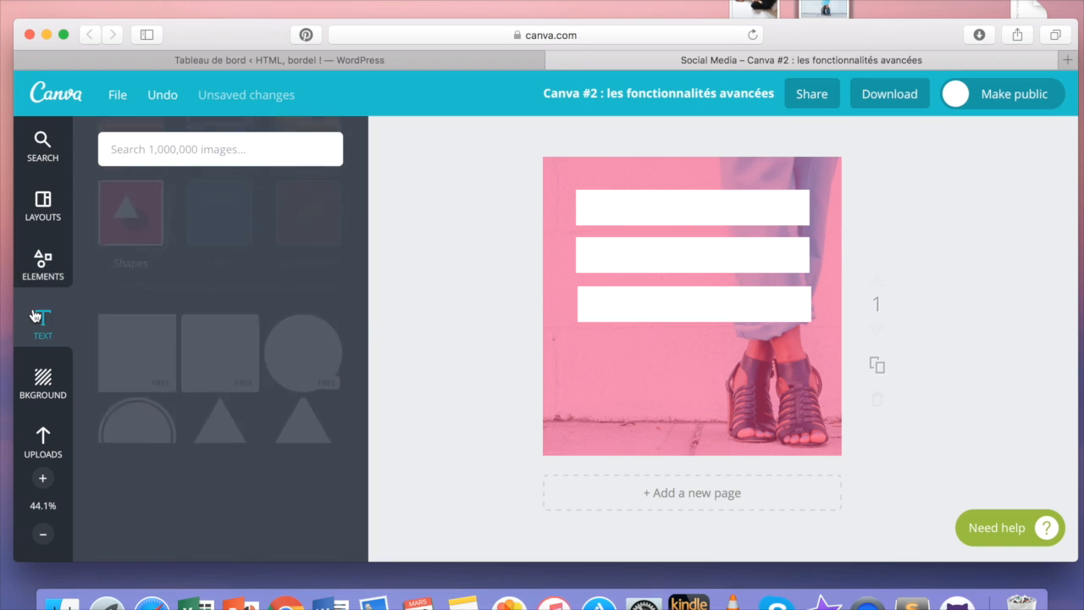
{"action": "left_click", "coordinate": [203, 244]}
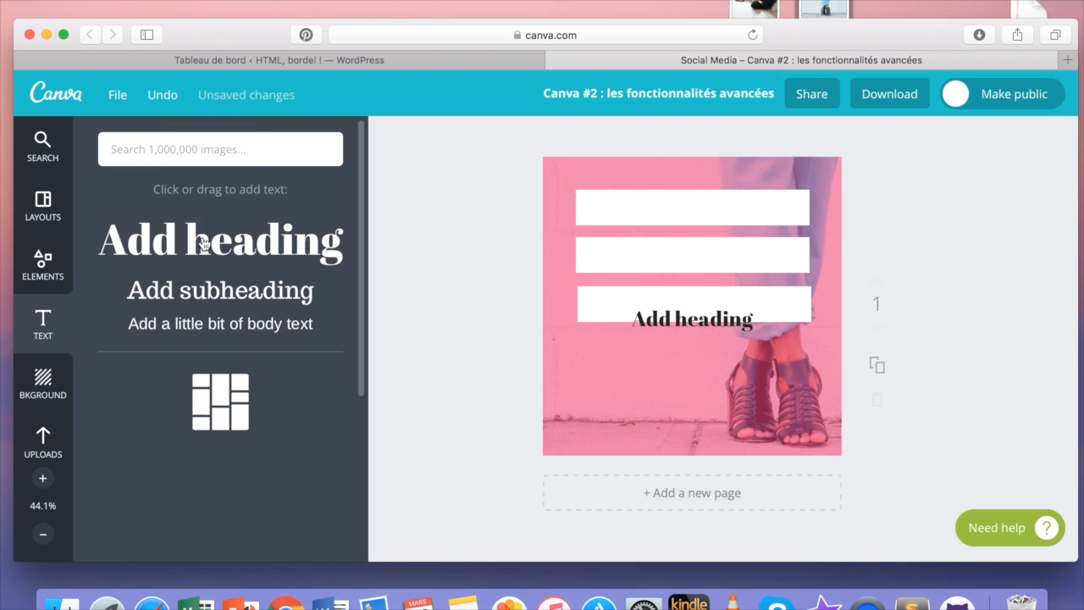
{"action": "left_click_drag", "start_coordinate": [689, 358], "coordinate": [681, 222]}
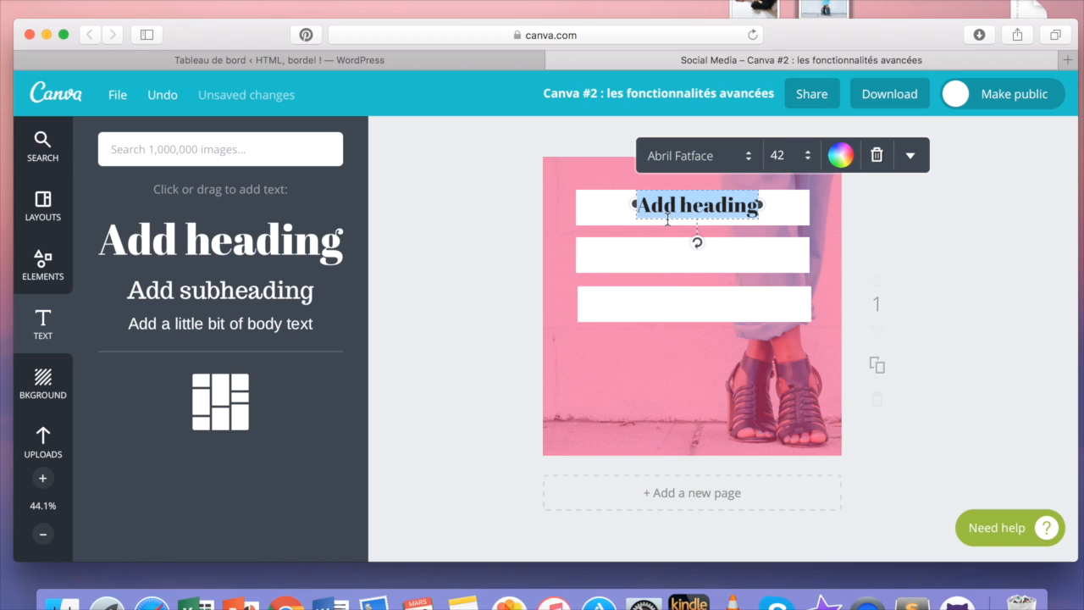
{"action": "type", "text": "GROCERIES"}
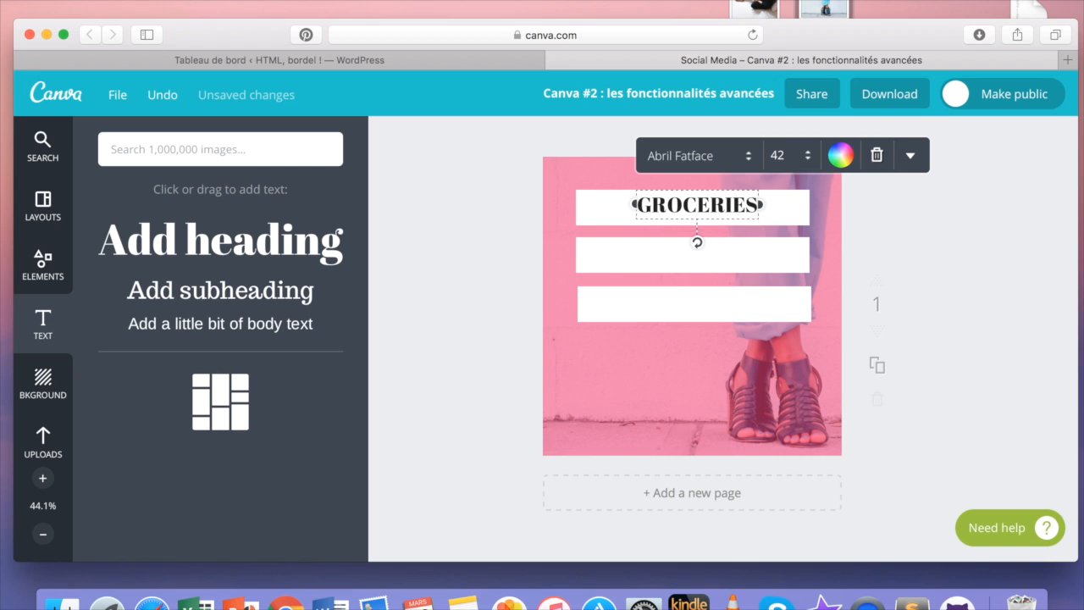
{"action": "type", "text": "?MAYBE"}
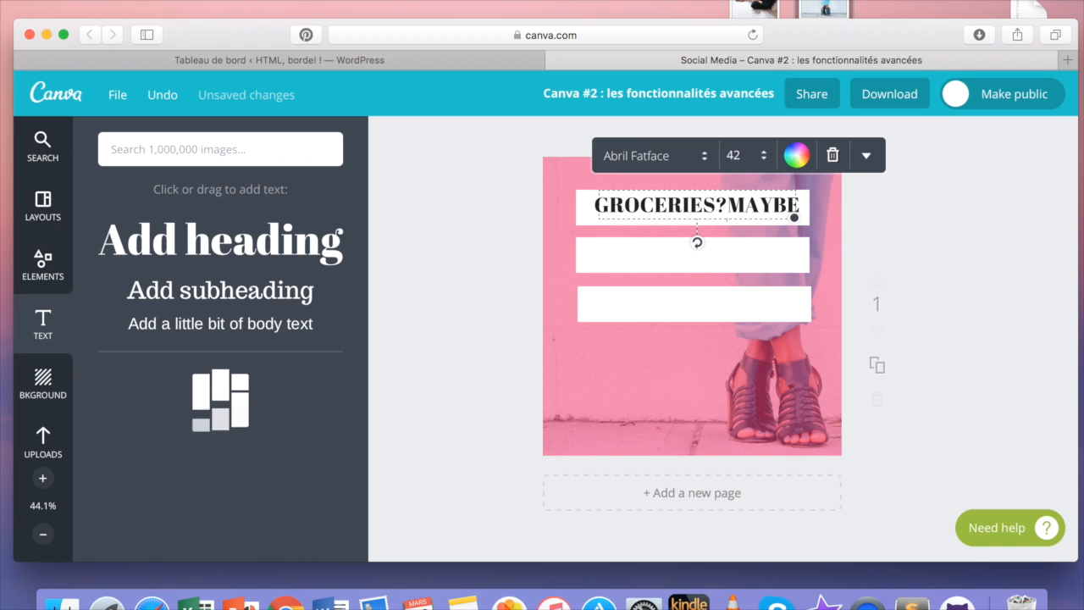
{"action": "type", "text": "."}
- Widen the heading's text box to match the width of the uppermost white strip
{"action": "left_click_drag", "start_coordinate": [588, 204], "coordinate": [575, 204]}
{"action": "left_click_drag", "start_coordinate": [806, 204], "coordinate": [764, 215]}
{"action": "left_click", "coordinate": [756, 211]}
- Set the whole heading to the Alfa Slab One font at size 36
{"action": "left_click", "coordinate": [741, 212]}
{"action": "key", "text": "super+a"}
{"action": "left_click", "coordinate": [660, 161]}
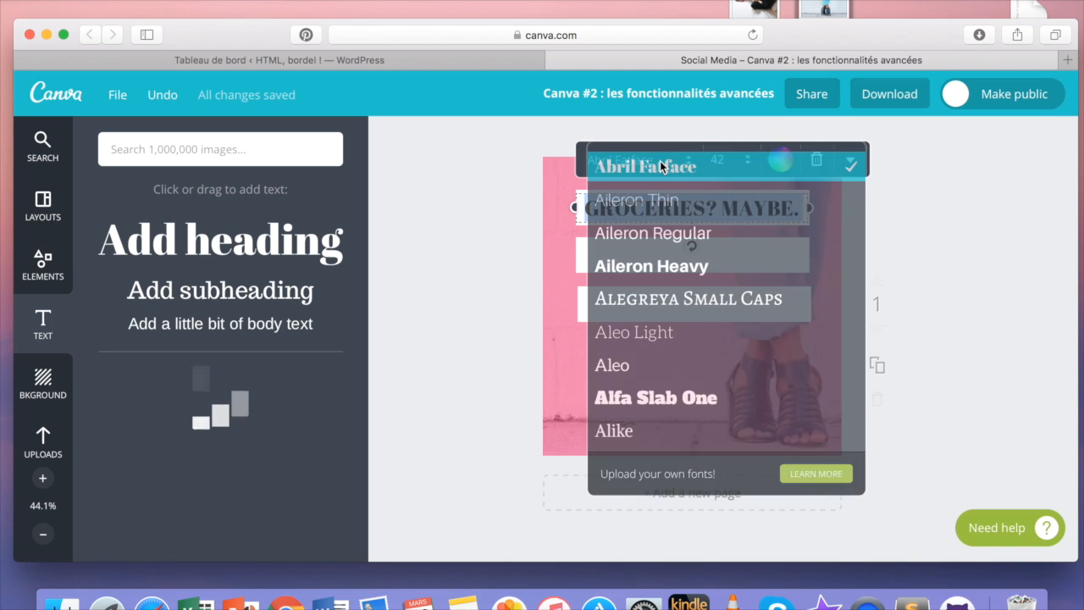
{"action": "left_click", "coordinate": [681, 393]}
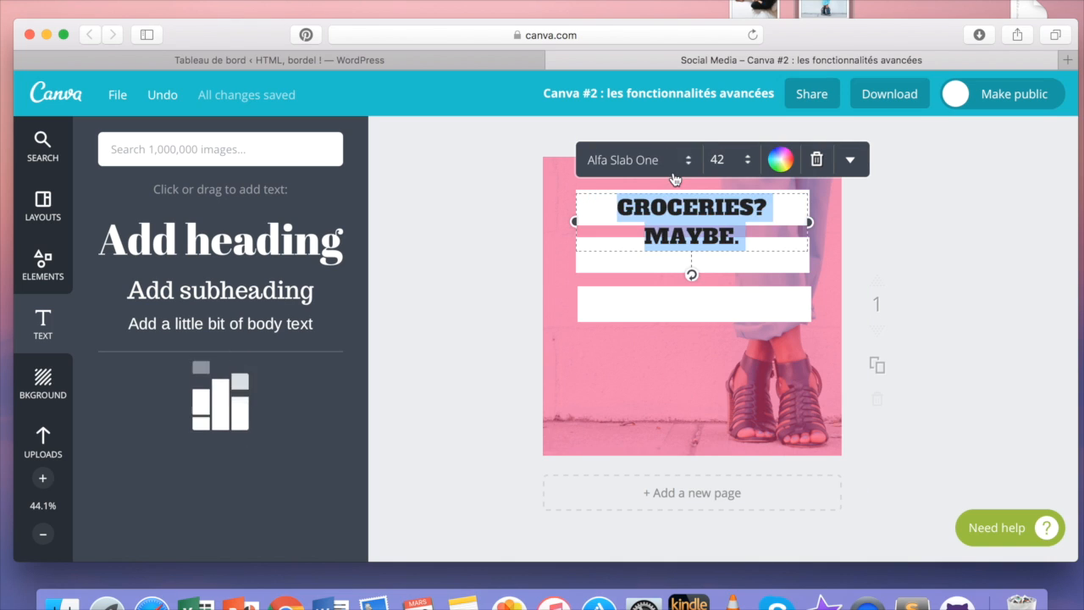
{"action": "left_click", "coordinate": [750, 167]}
{"action": "left_click", "coordinate": [748, 323]}
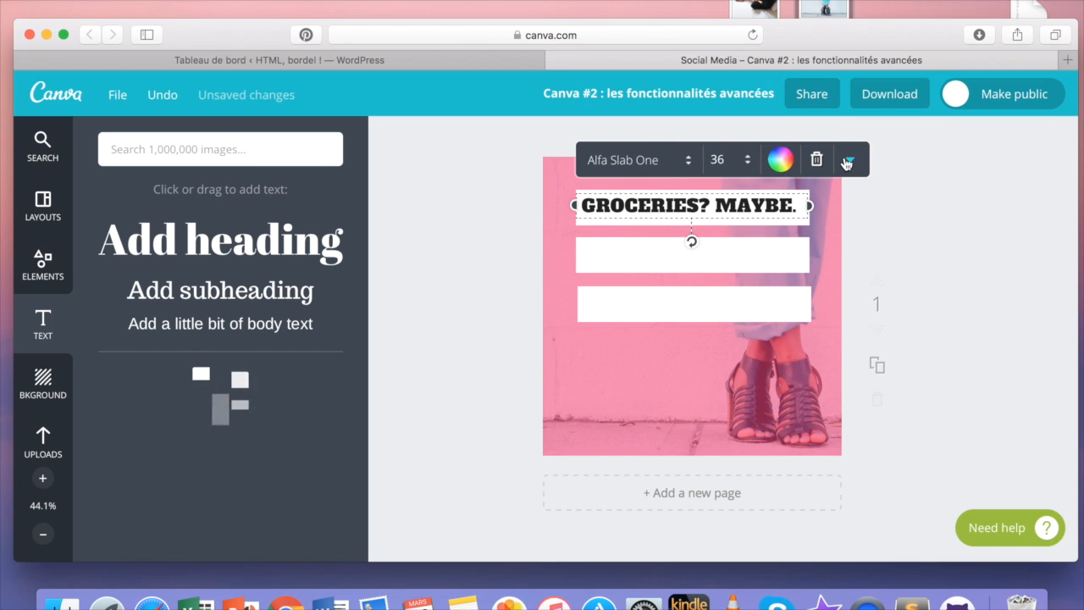
- Colour the heading text dark grey
{"action": "left_click", "coordinate": [846, 161]}
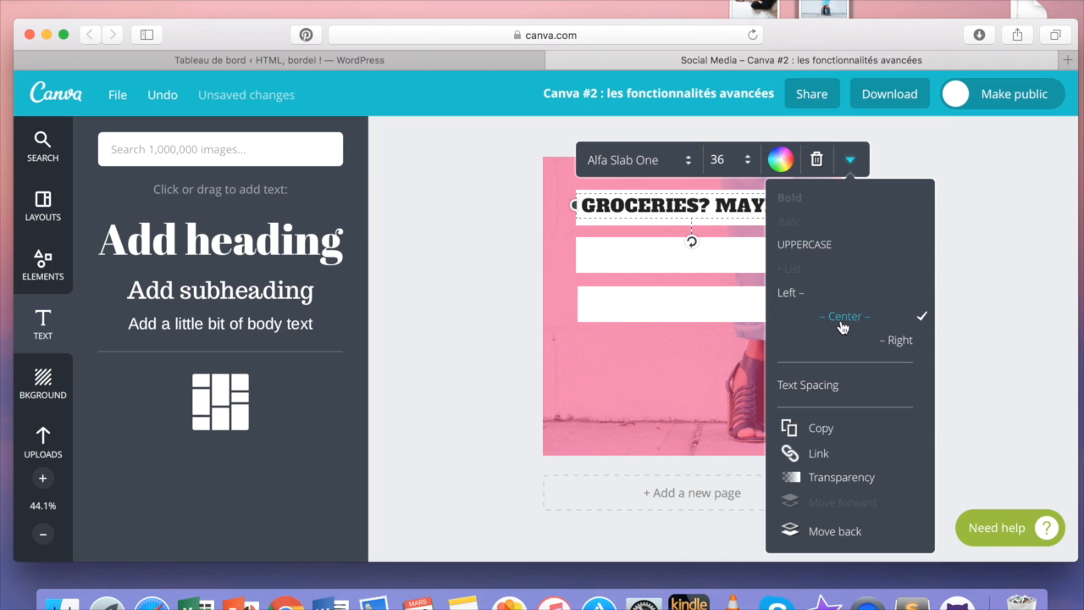
{"action": "left_click", "coordinate": [780, 159]}
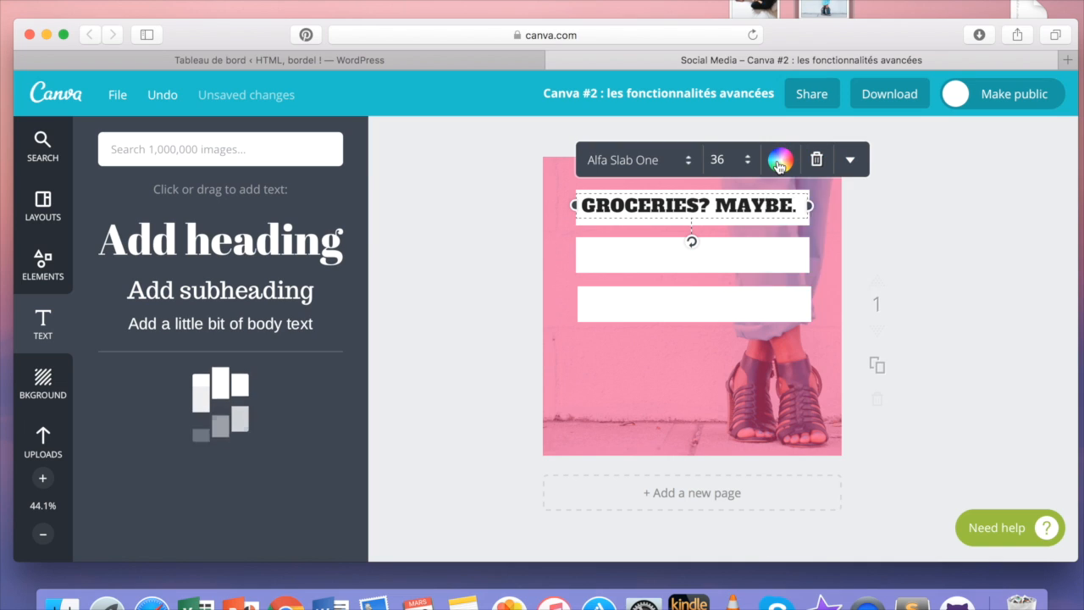
{"action": "left_click", "coordinate": [793, 218]}
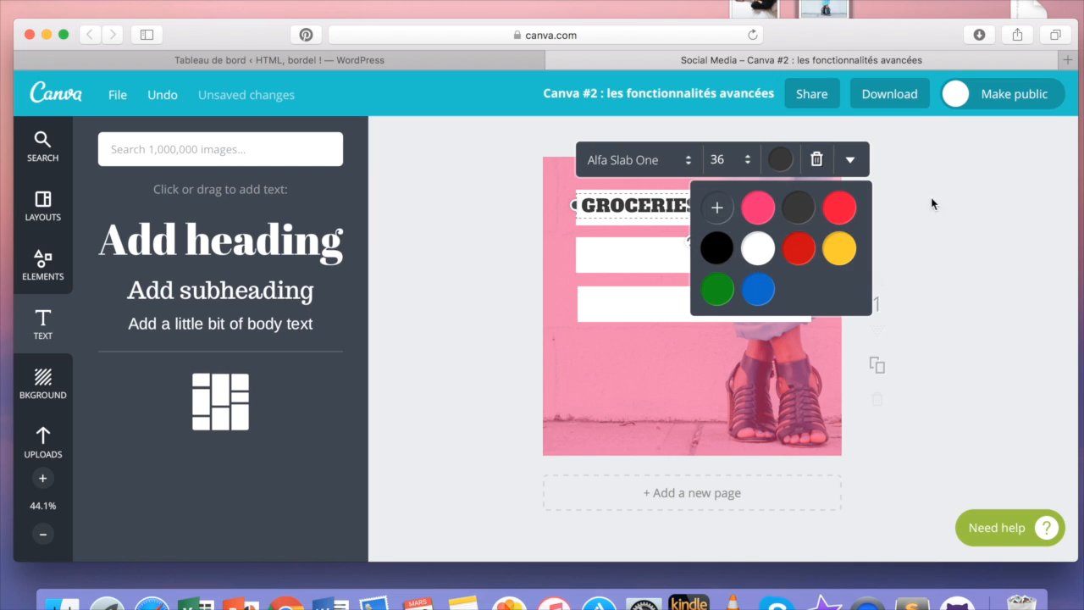
{"action": "left_click", "coordinate": [924, 198]}
- Duplicate the heading and place the copy on the second white strip
{"action": "left_click", "coordinate": [776, 212]}
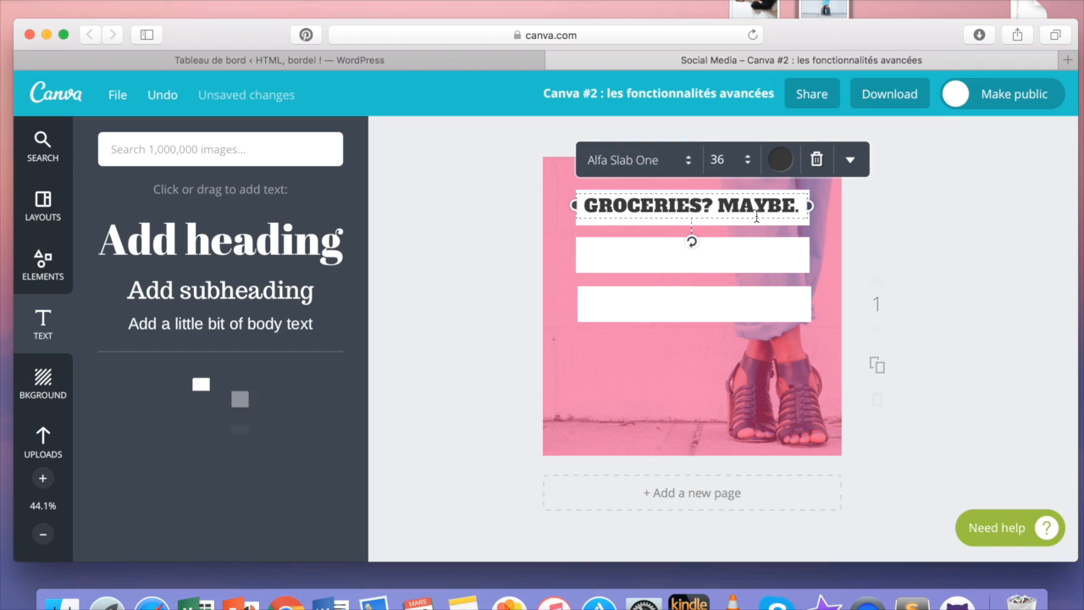
{"action": "left_click", "coordinate": [850, 161]}
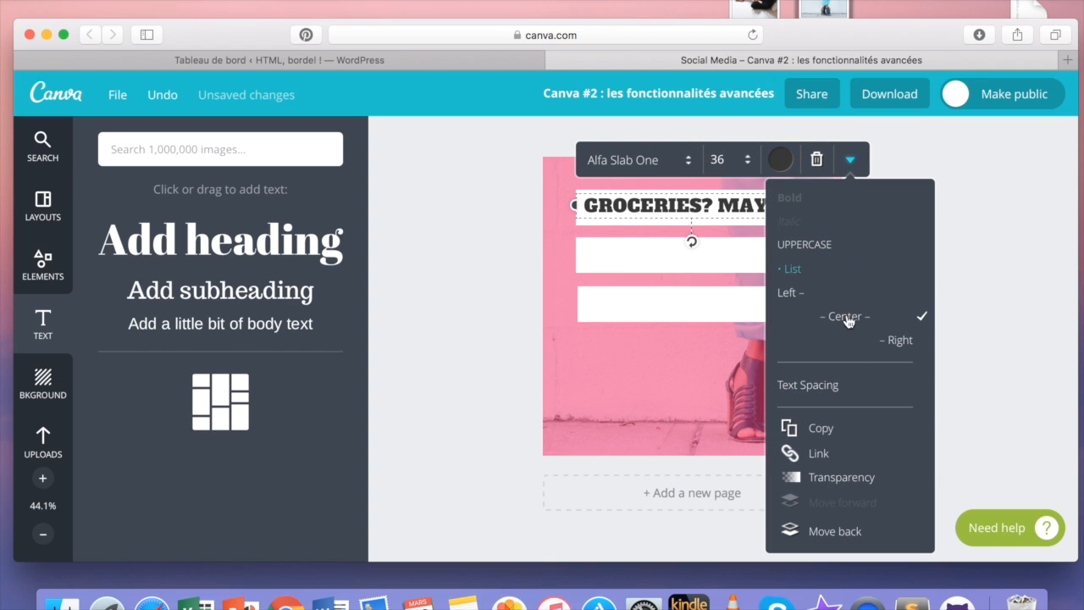
{"action": "left_click", "coordinate": [833, 430]}
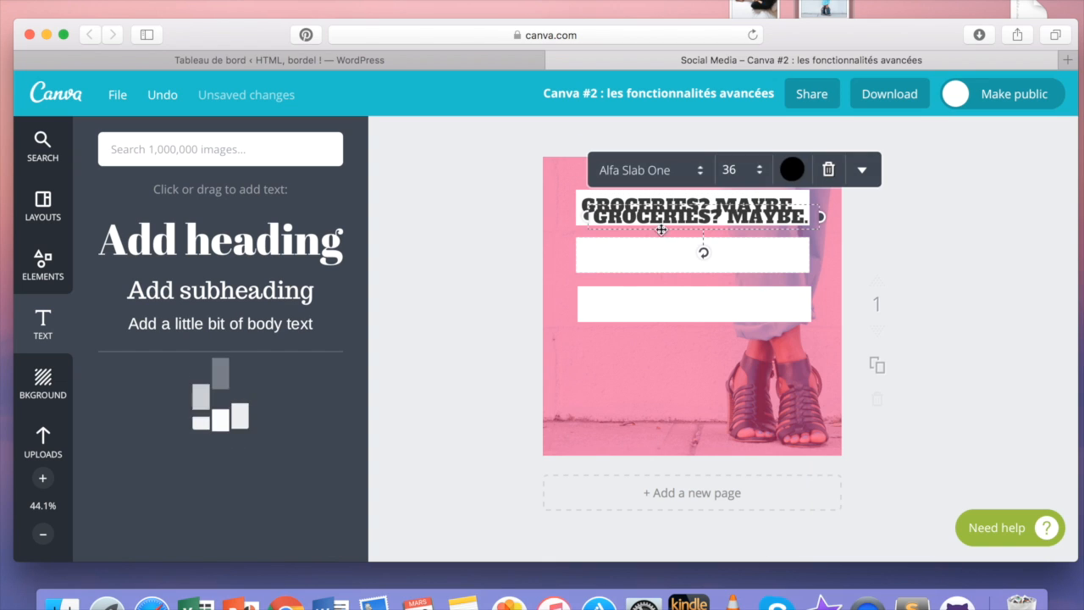
{"action": "left_click_drag", "start_coordinate": [658, 230], "coordinate": [648, 267]}
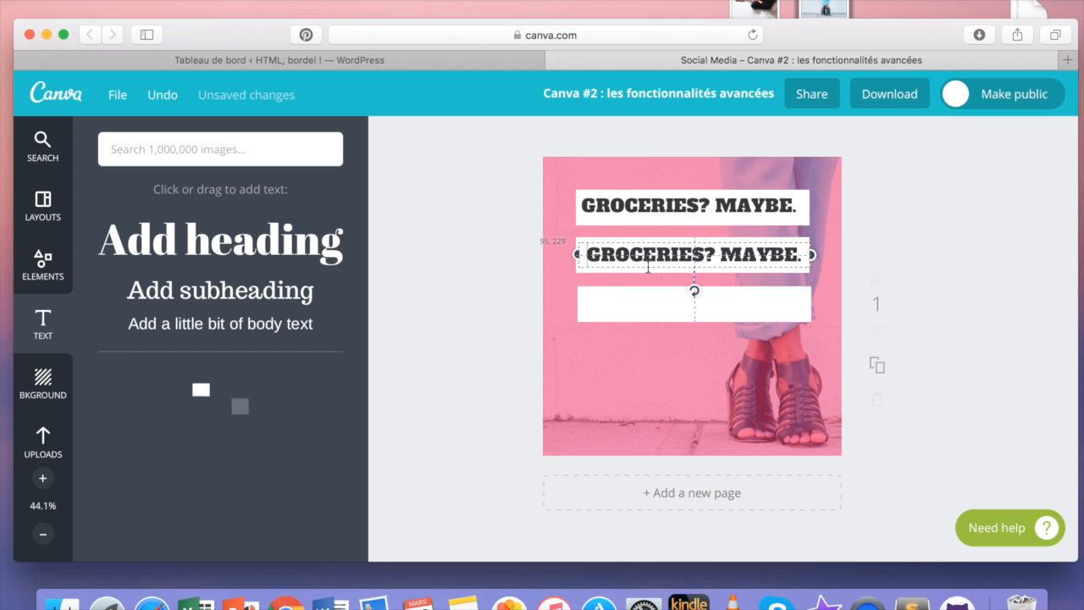
{"action": "left_click", "coordinate": [504, 226]}
- Change the uppermost heading's font to Anton and enlarge its text within the white strip
{"action": "left_click", "coordinate": [617, 210]}
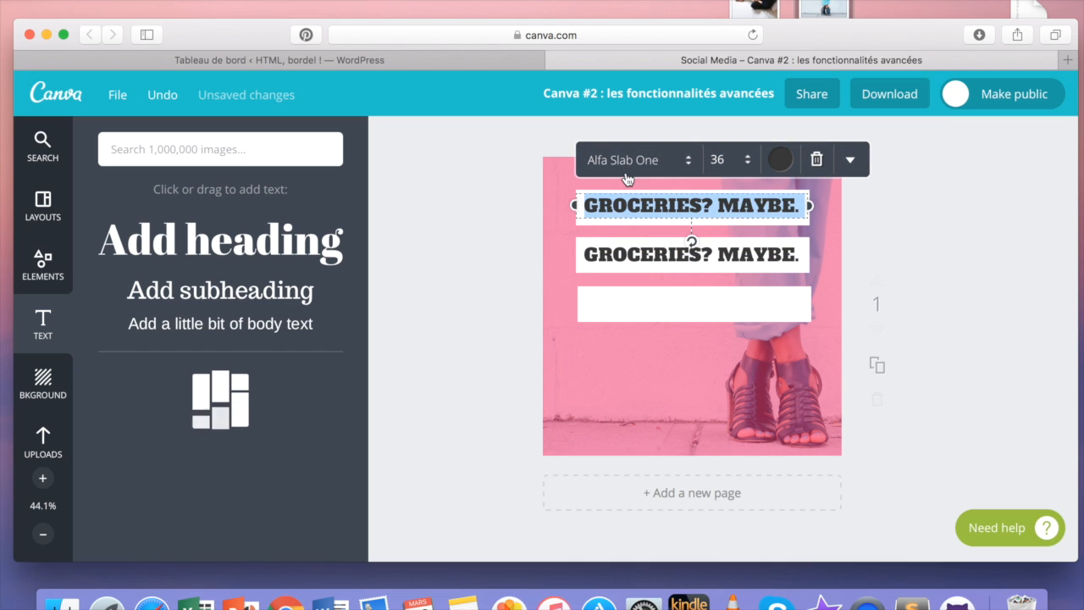
{"action": "left_click", "coordinate": [624, 161]}
{"action": "scroll", "coordinate": [655, 330], "scroll_direction": "down", "scroll_amount": 5}
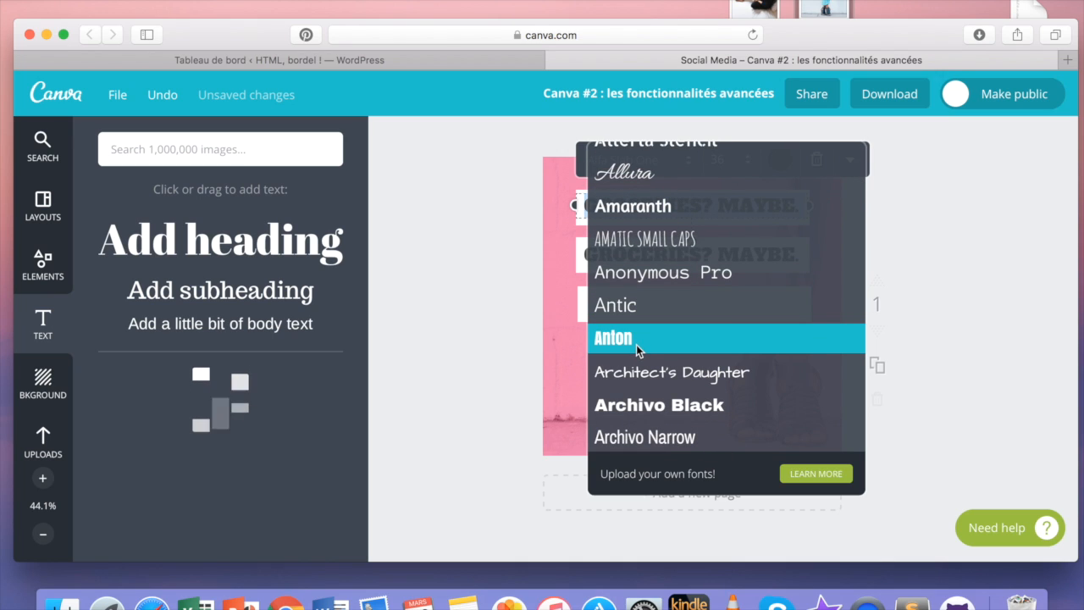
{"action": "left_click", "coordinate": [636, 345]}
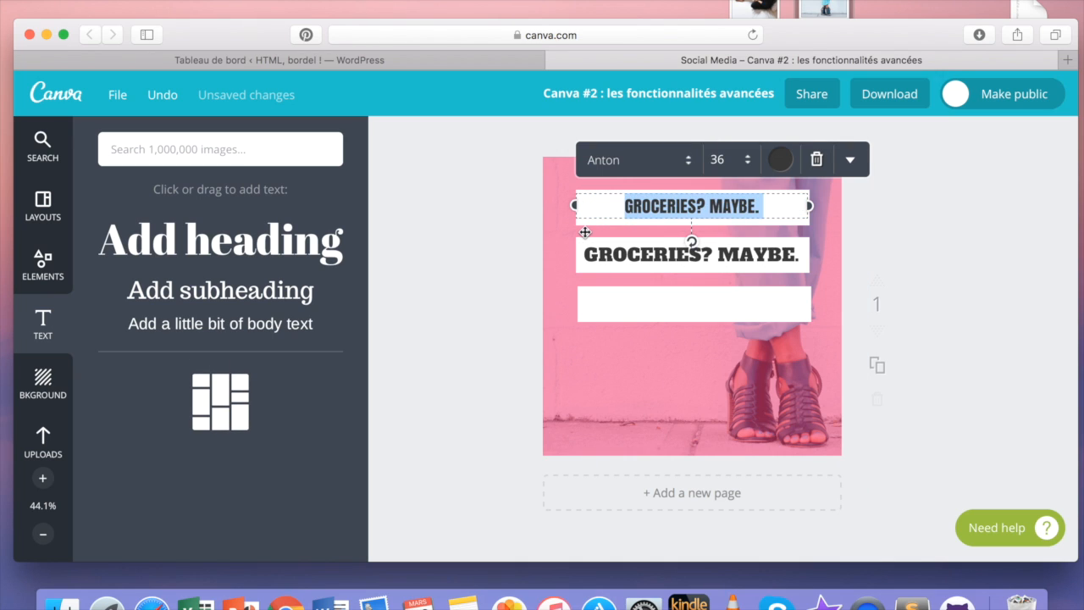
{"action": "left_click", "coordinate": [900, 229]}
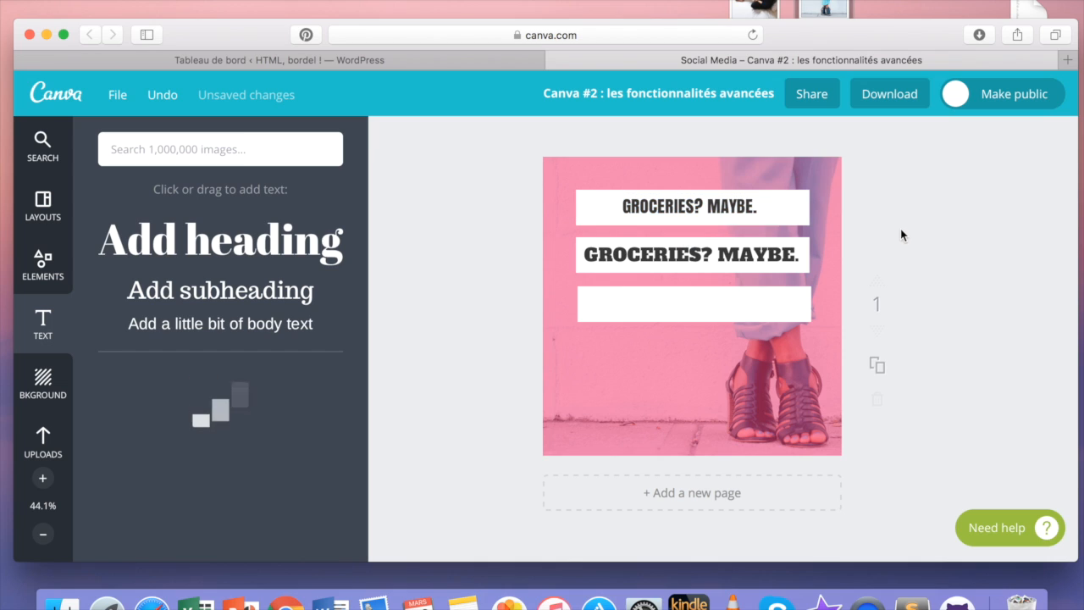
{"action": "left_click", "coordinate": [742, 209]}
{"action": "left_click", "coordinate": [722, 159]}
{"action": "left_click", "coordinate": [753, 399]}
{"action": "left_click", "coordinate": [967, 255]}
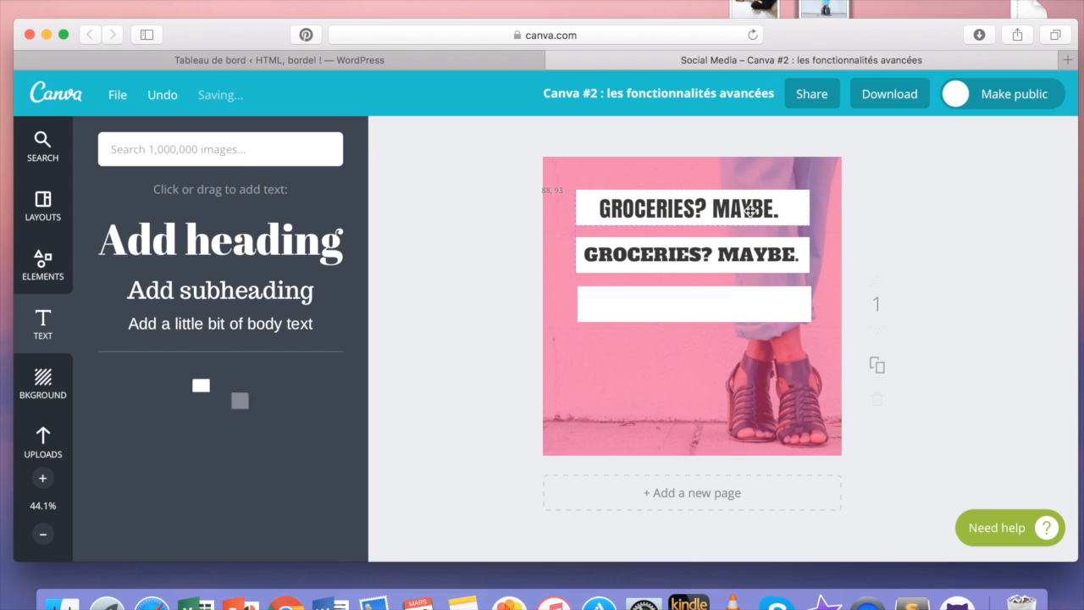
- Change the second heading's font to Anton and replace its text with "NEW SHOES?"
{"action": "left_click", "coordinate": [725, 255]}
{"action": "left_click", "coordinate": [668, 216]}
{"action": "scroll", "coordinate": [702, 360], "scroll_direction": "down", "scroll_amount": 5}
{"action": "scroll", "coordinate": [702, 360], "scroll_direction": "down", "scroll_amount": 1}
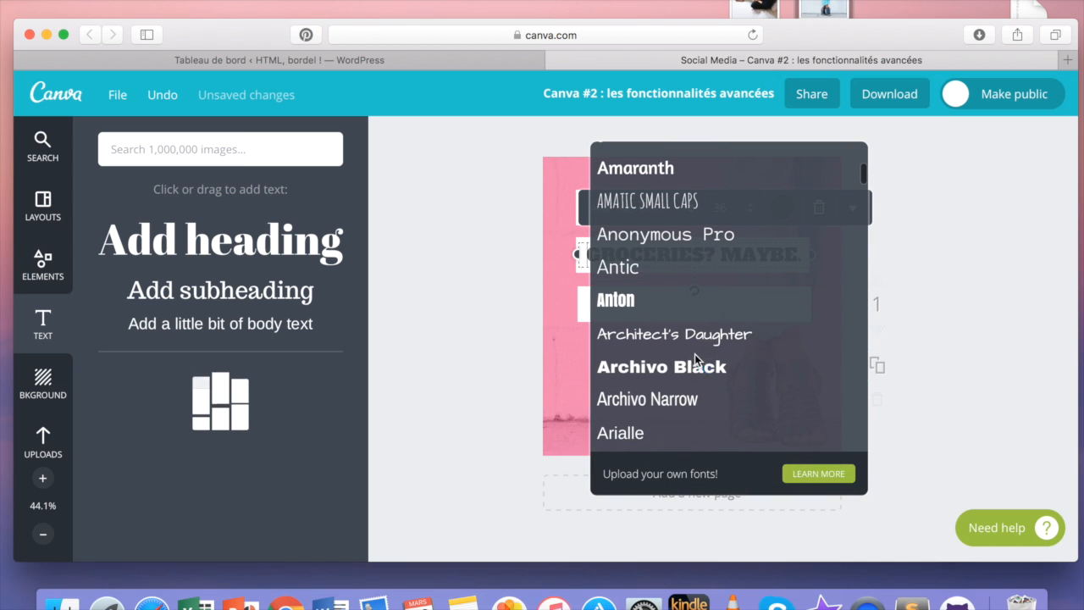
{"action": "left_click", "coordinate": [639, 299]}
{"action": "double_click", "coordinate": [672, 265]}
{"action": "type", "text": "NEW SHOES?"}
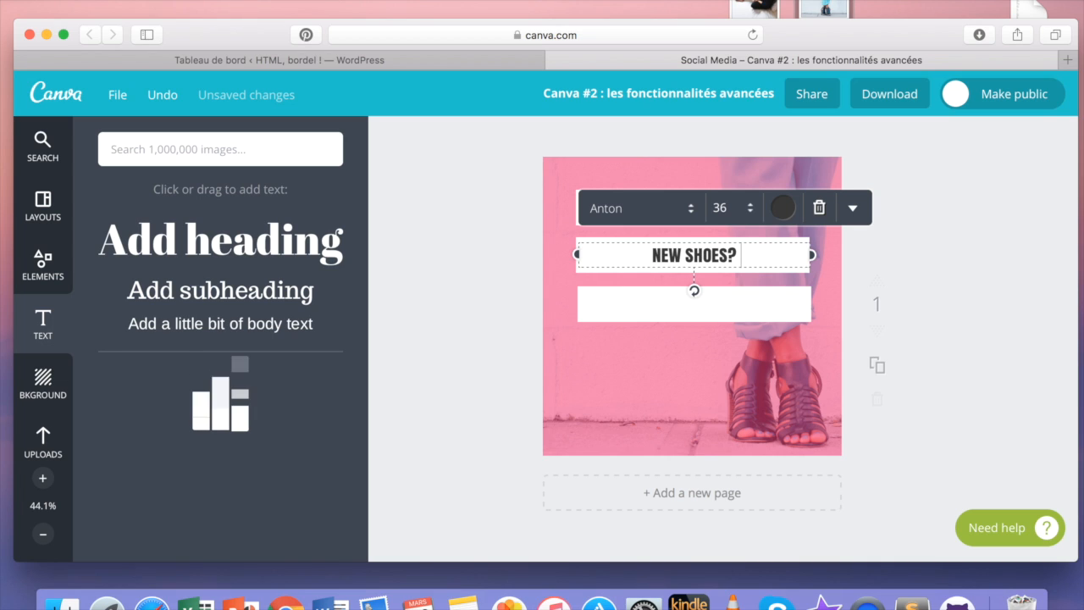
- Set the "NEW SHOES?" text size to 48
{"action": "left_click", "coordinate": [950, 266]}
{"action": "left_click", "coordinate": [694, 215]}
{"action": "double_click", "coordinate": [709, 260]}
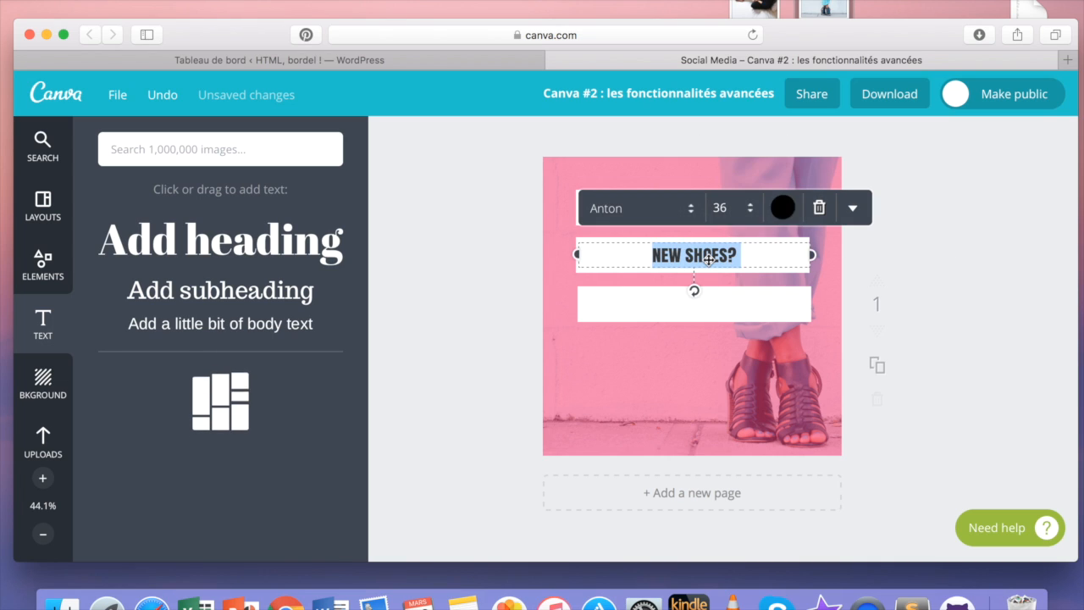
{"action": "left_click", "coordinate": [752, 213]}
{"action": "left_click", "coordinate": [772, 442]}
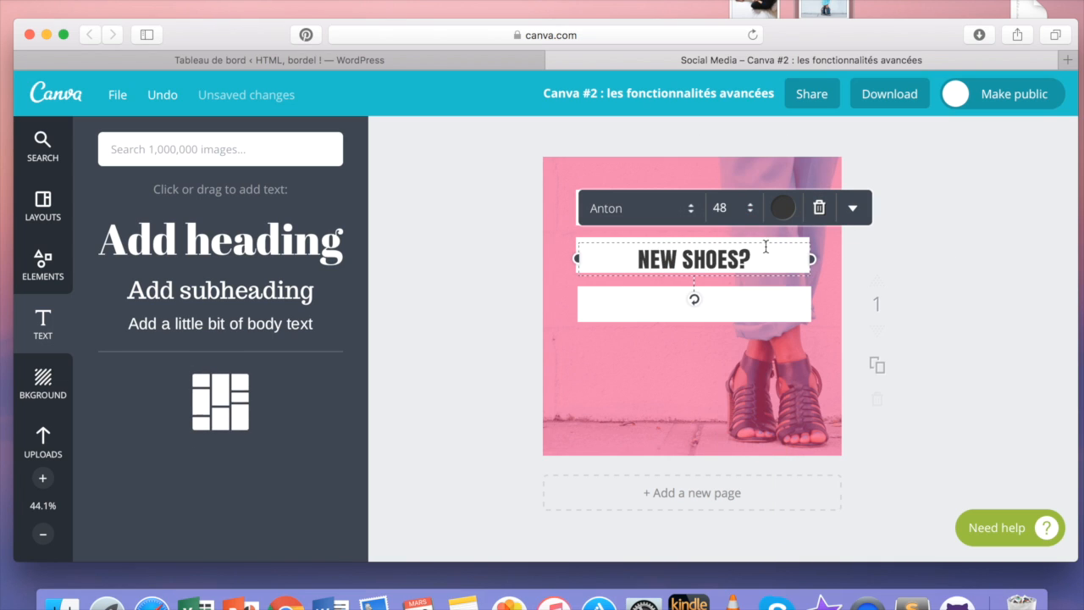
- Duplicate the "NEW SHOES?" heading, place the copy on the third white strip and replace its text with "DEFINITELY."
{"action": "left_click", "coordinate": [852, 207]}
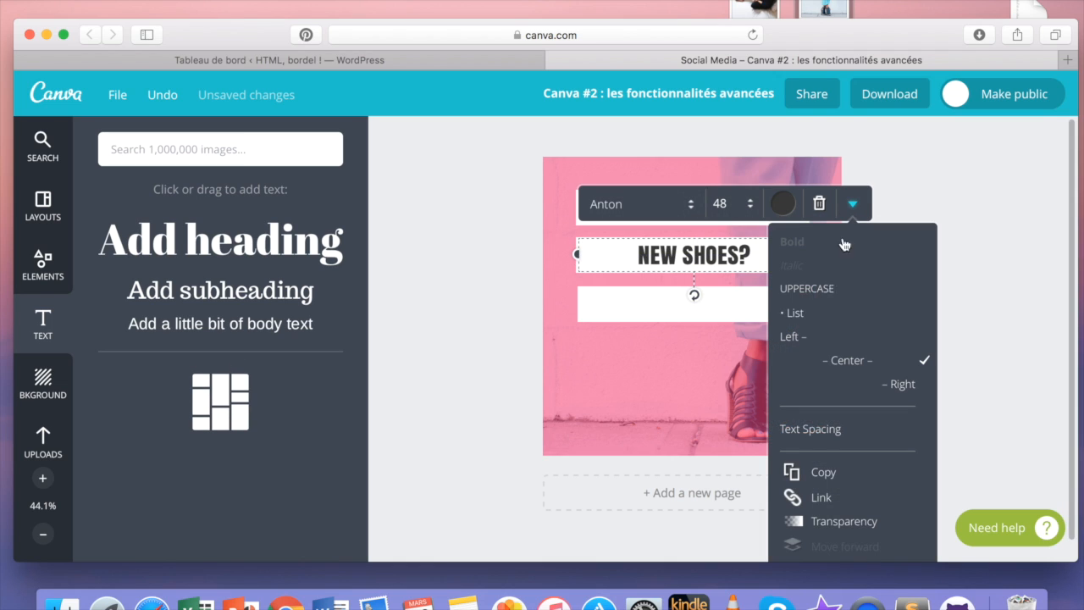
{"action": "left_click", "coordinate": [814, 470]}
{"action": "left_click_drag", "start_coordinate": [608, 284], "coordinate": [598, 322]}
{"action": "double_click", "coordinate": [651, 306]}
{"action": "type", "text": "DEFINITELY."}
{"action": "left_click", "coordinate": [963, 361]}
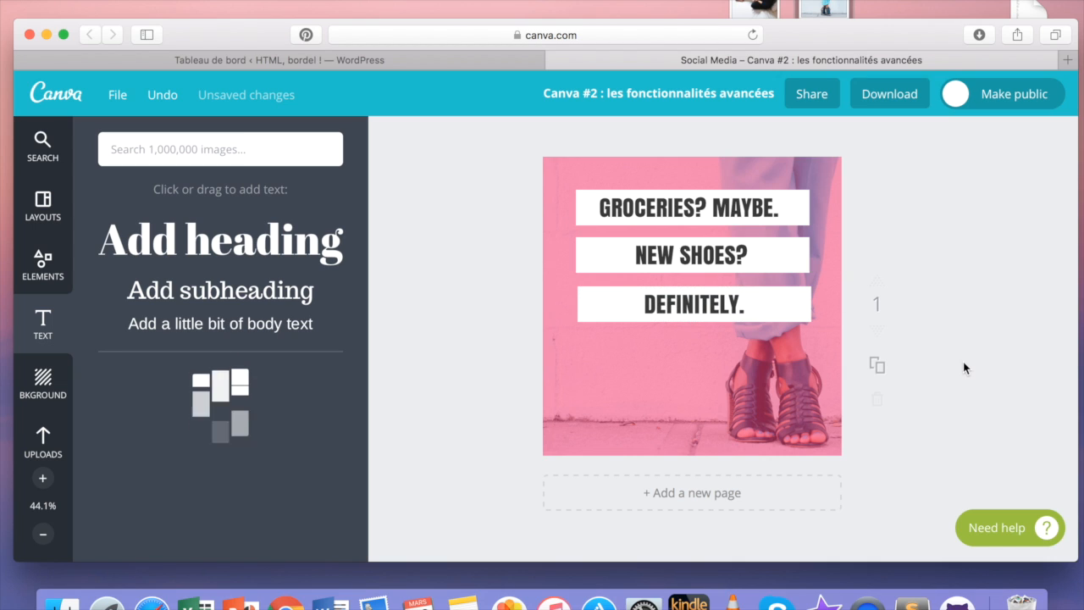
- Download the finished pink design as a high-quality PNG image
{"action": "left_click", "coordinate": [889, 94]}
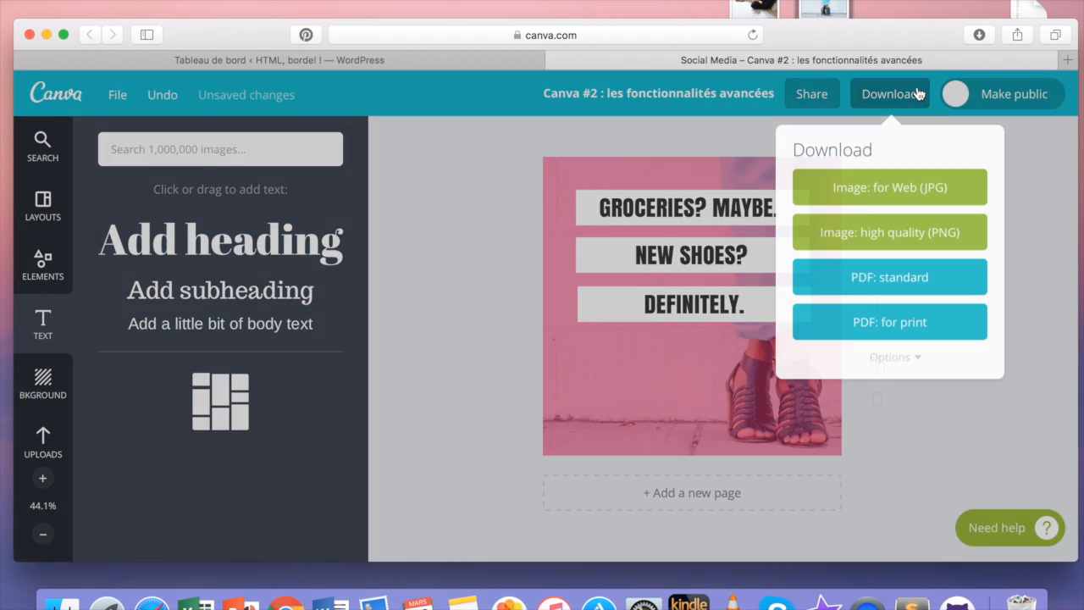
{"action": "left_click", "coordinate": [909, 238]}
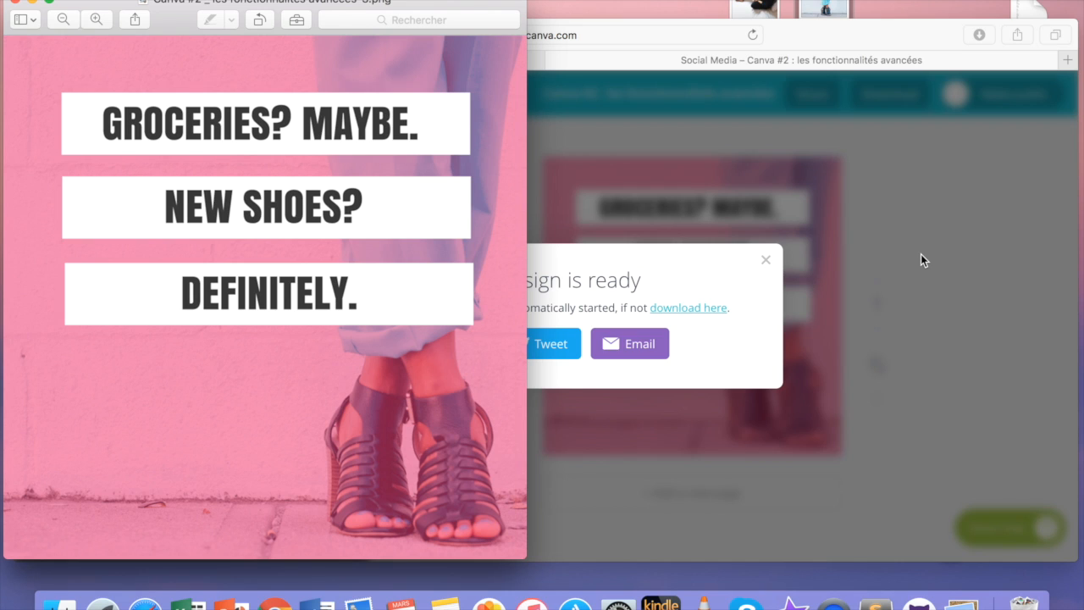
{"action": "left_click", "coordinate": [920, 254]}
{"action": "left_click", "coordinate": [921, 254]}
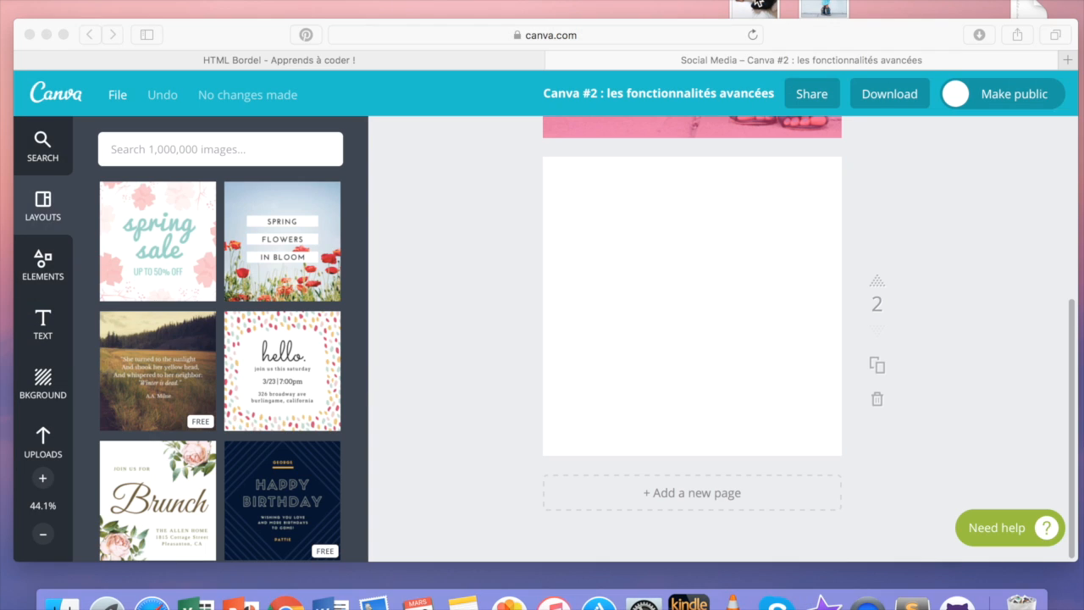
- Upload the photo of the person holding a coffee cup from the desktop and add it to the blank second page
{"action": "left_click_drag", "start_coordinate": [757, 5], "coordinate": [671, 271]}
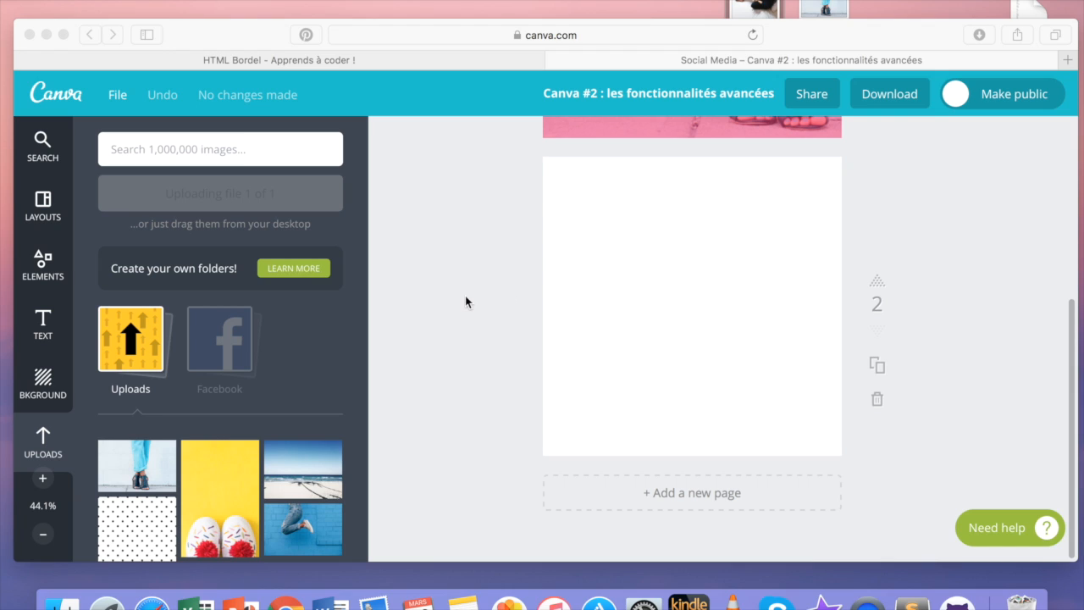
{"action": "left_click", "coordinate": [135, 475]}
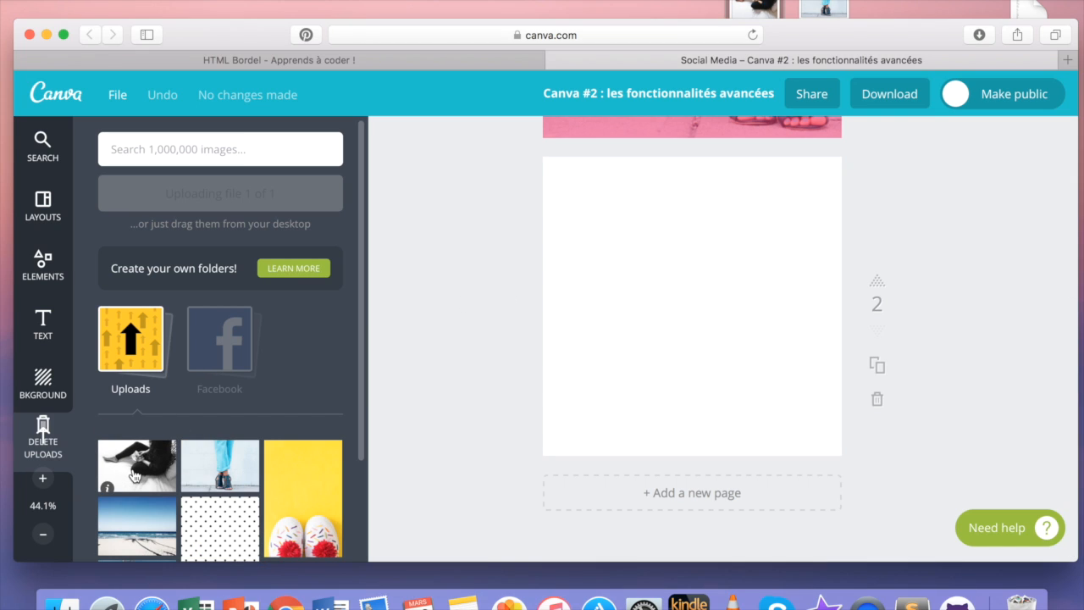
{"action": "left_click", "coordinate": [134, 476]}
- Enlarge the coffee photo to cover the whole second page and shift it so the legs and cup are in frame
{"action": "left_click_drag", "start_coordinate": [836, 213], "coordinate": [932, 147]}
{"action": "left_click_drag", "start_coordinate": [558, 408], "coordinate": [462, 457]}
{"action": "left_click_drag", "start_coordinate": [738, 318], "coordinate": [809, 321]}
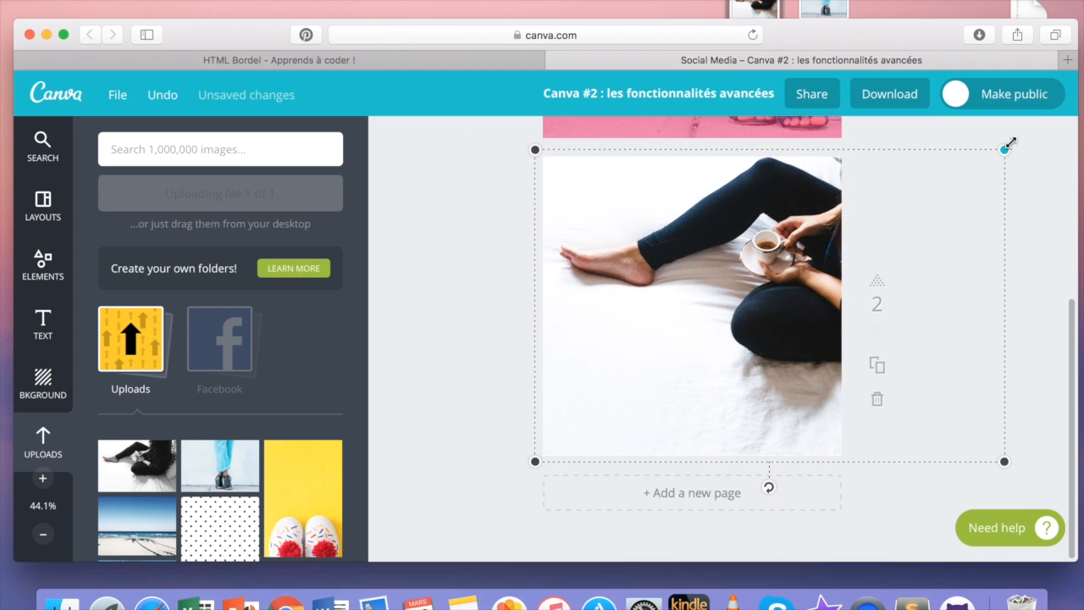
{"action": "left_click_drag", "start_coordinate": [733, 246], "coordinate": [721, 246]}
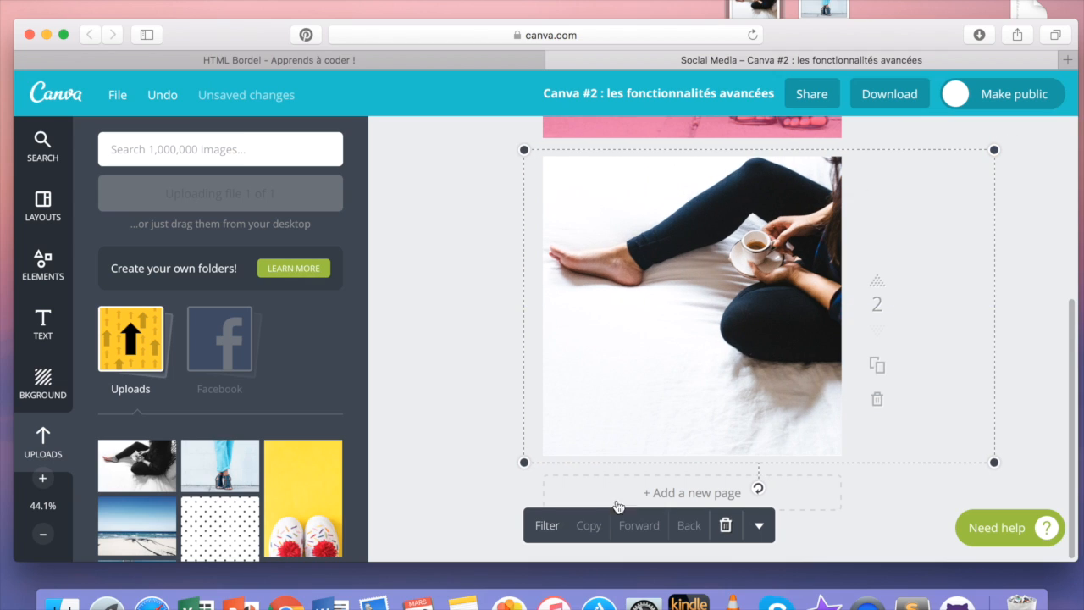
- Try a brightness of +58, a vignette of +98 and more saturation on the coffee photo, and reset it to the Normal filter
{"action": "left_click", "coordinate": [559, 526]}
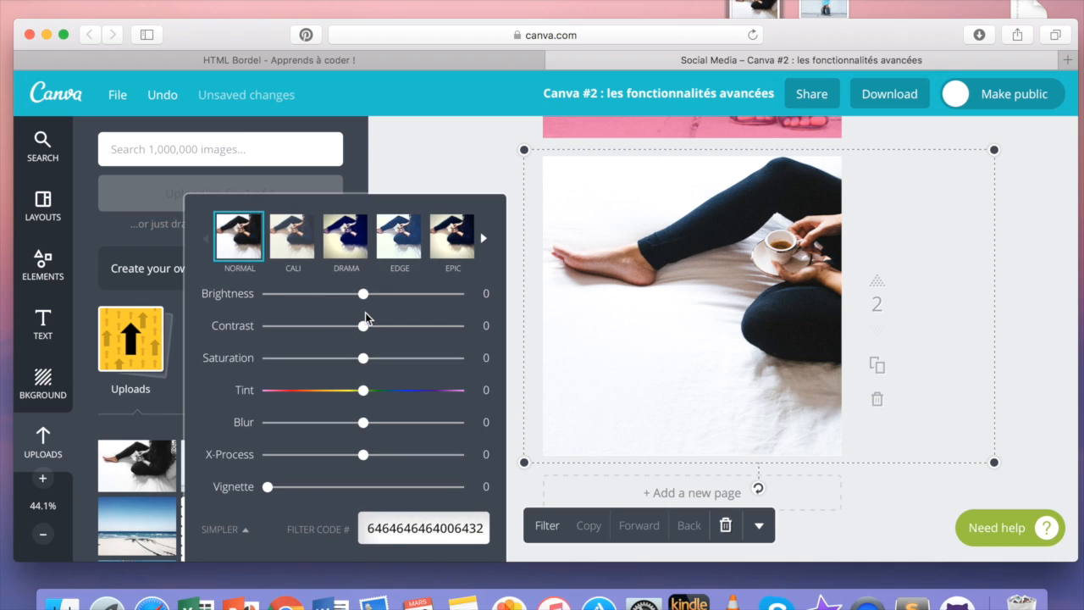
{"action": "left_click_drag", "start_coordinate": [373, 302], "coordinate": [418, 302]}
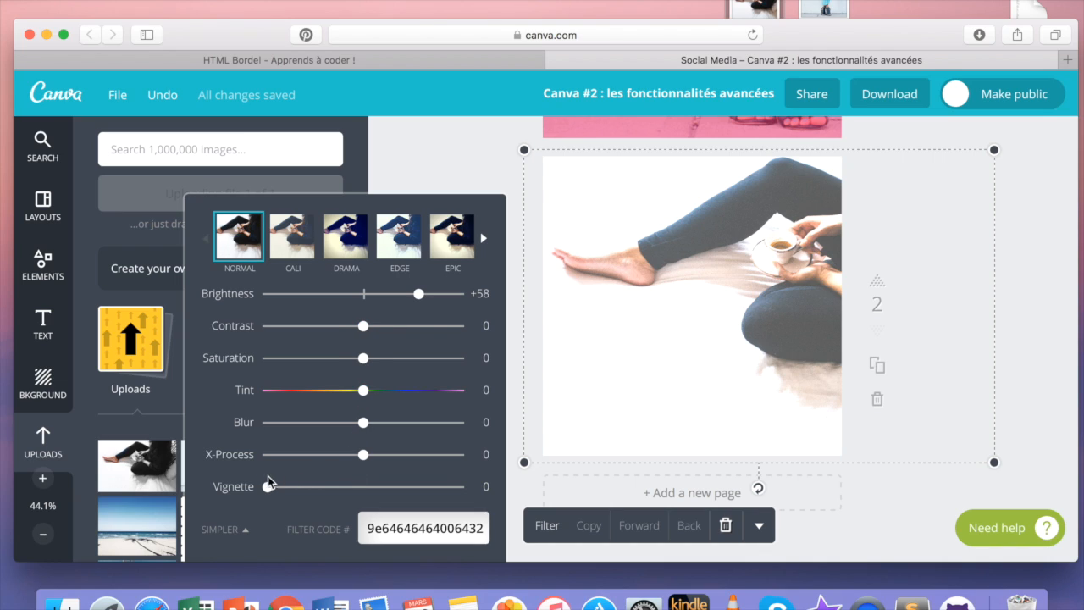
{"action": "left_click", "coordinate": [429, 488]}
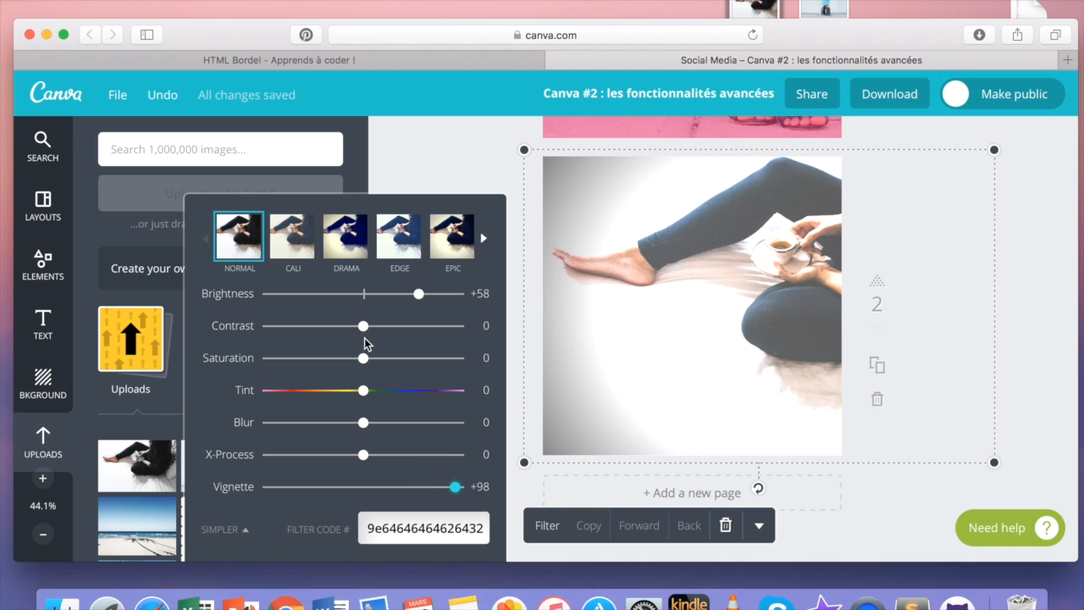
{"action": "left_click_drag", "start_coordinate": [364, 358], "coordinate": [414, 358]}
{"action": "left_click", "coordinate": [229, 240]}
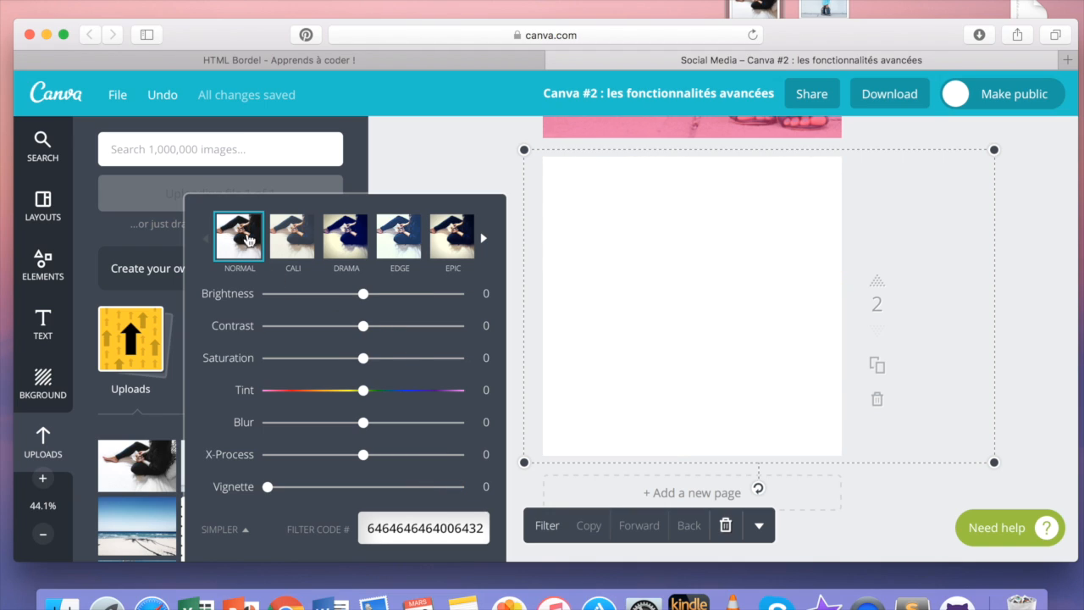
- Apply the Grayscale filter to the coffee photo and look through the remaining filter presets
{"action": "left_click", "coordinate": [483, 238]}
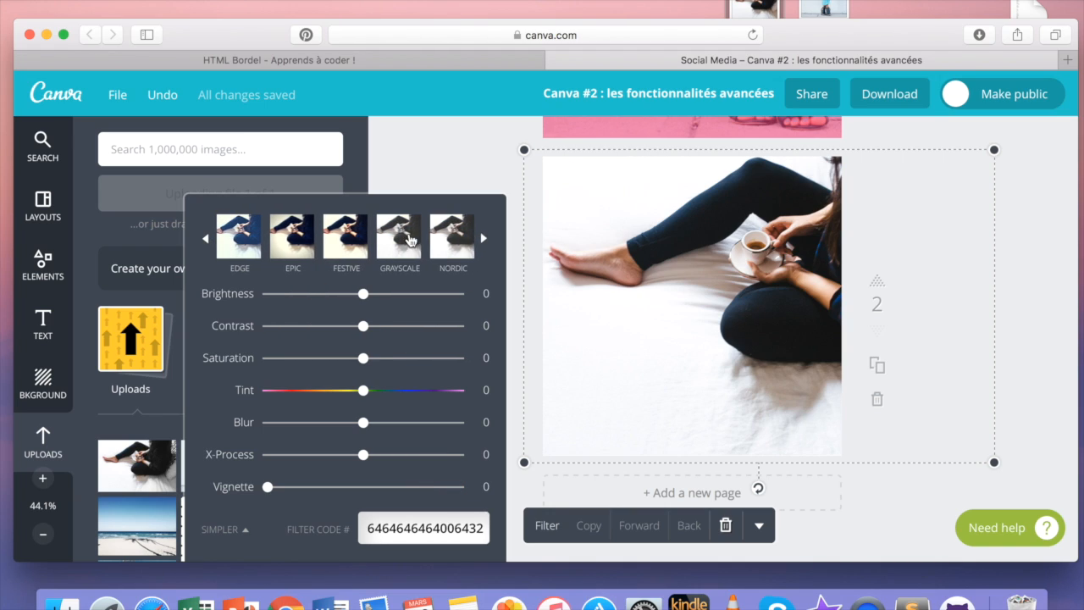
{"action": "left_click", "coordinate": [407, 243]}
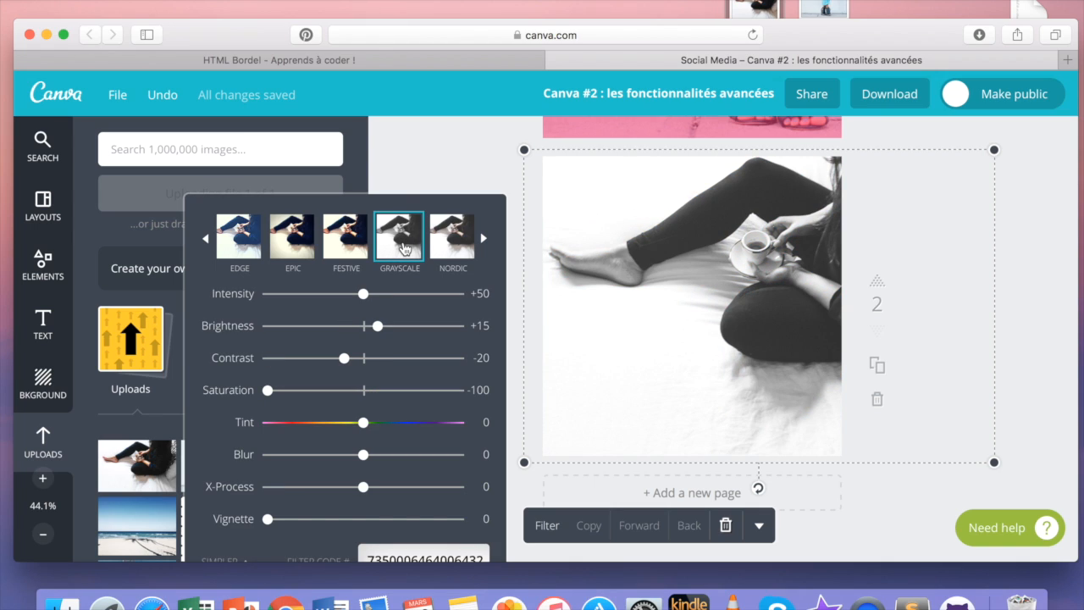
{"action": "left_click", "coordinate": [485, 241]}
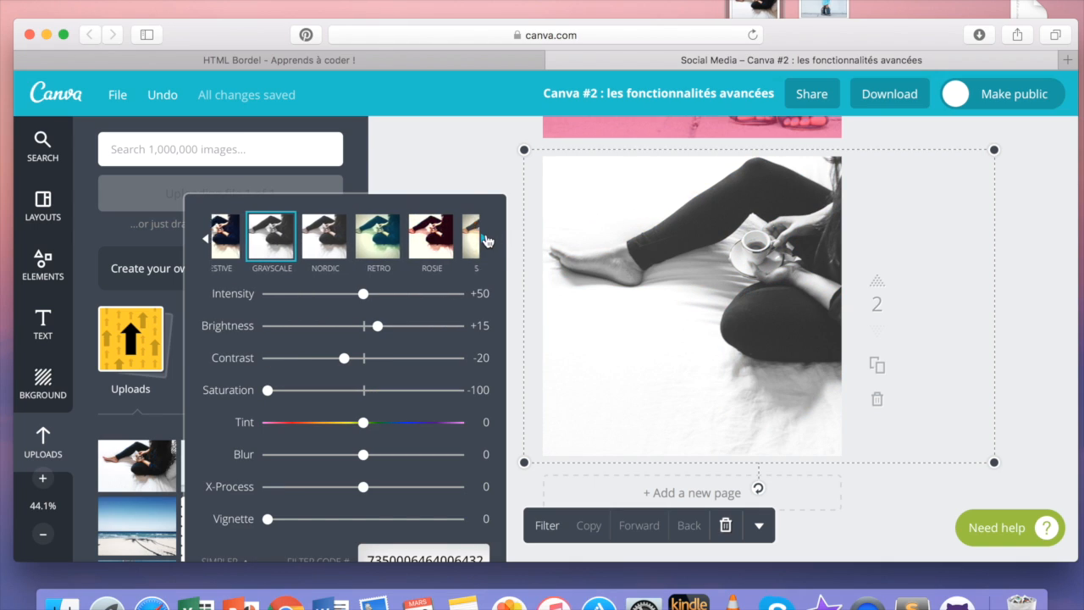
{"action": "left_click", "coordinate": [485, 240]}
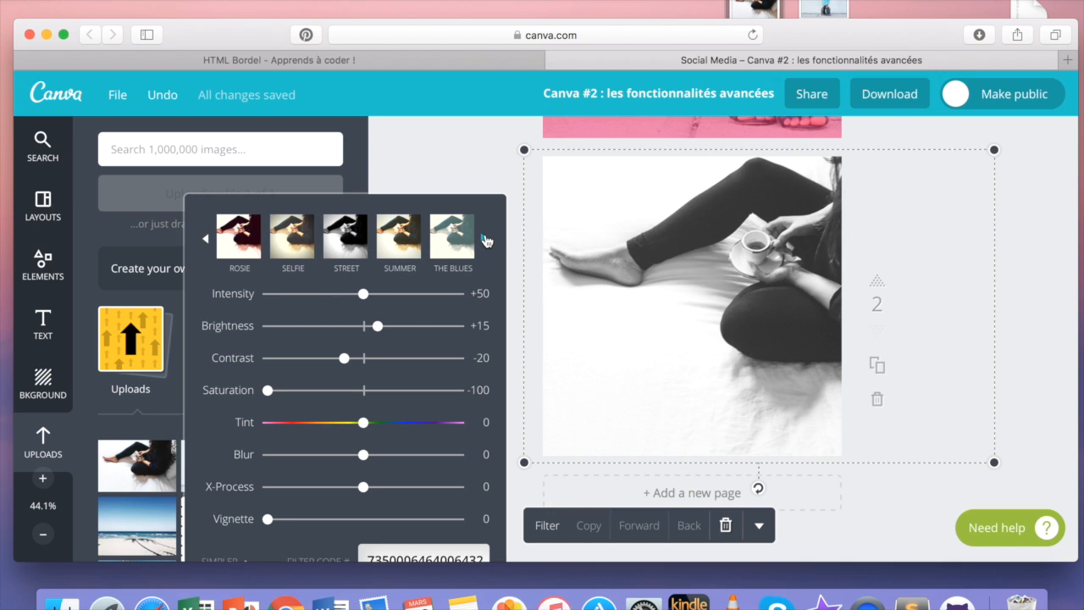
{"action": "left_click", "coordinate": [485, 240]}
{"action": "left_click", "coordinate": [428, 155]}
- Add a heading to the second page and place it on the empty white area below the foot
{"action": "left_click", "coordinate": [42, 321]}
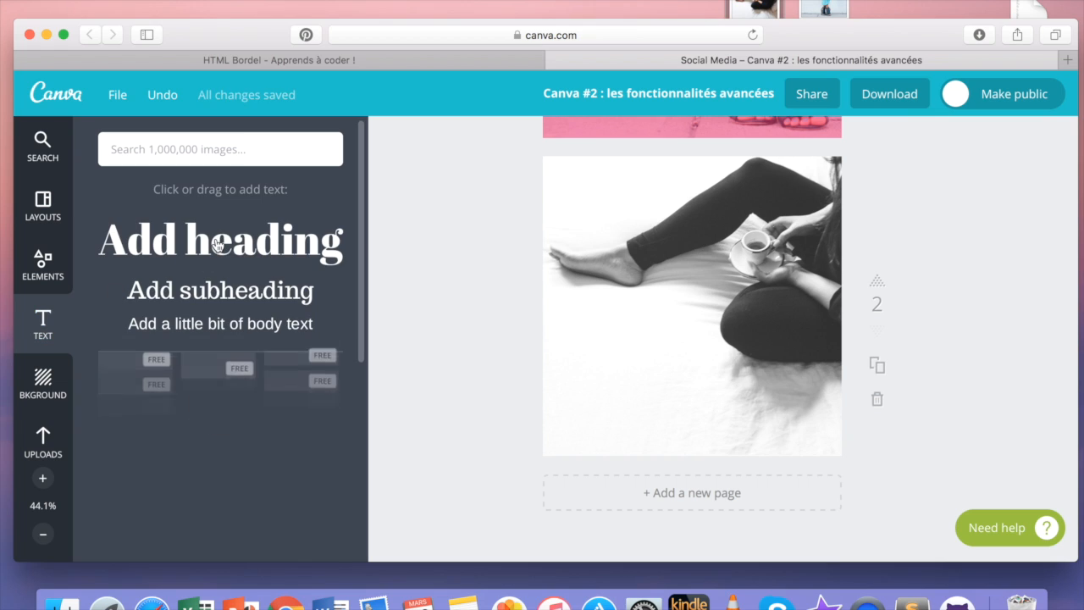
{"action": "left_click", "coordinate": [216, 245]}
{"action": "left_click_drag", "start_coordinate": [628, 352], "coordinate": [565, 361]}
- Replace the heading's text with "BUT FIRST COFFEE", putting each word on its own line
{"action": "double_click", "coordinate": [606, 333]}
{"action": "key", "text": "super+a"}
{"action": "type", "text": "BUT FIRST"}
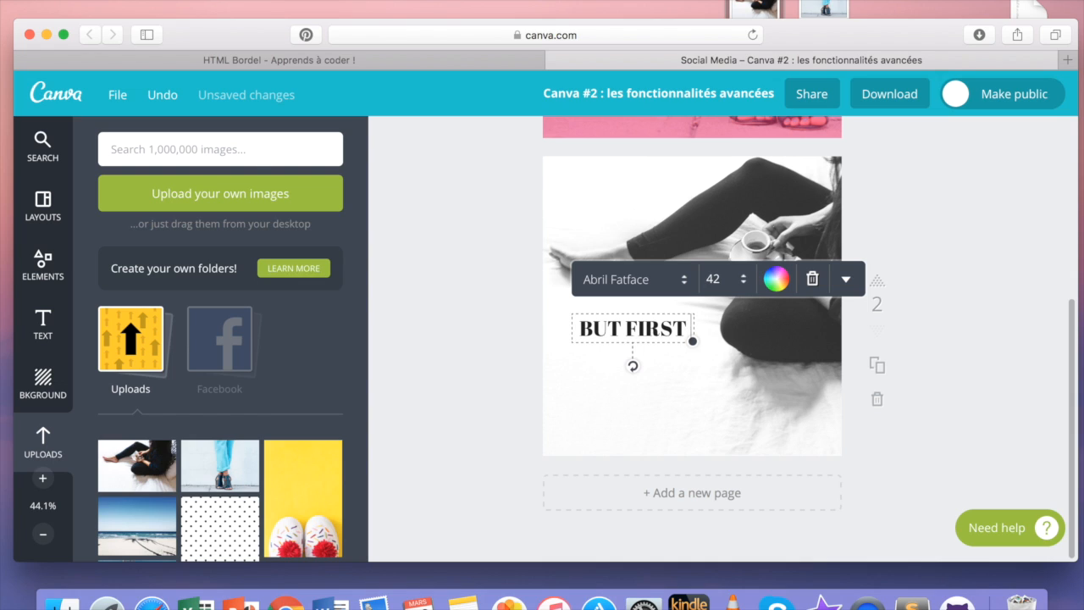
{"action": "type", "text": " COFFEE"}
{"action": "key", "text": "Return"}
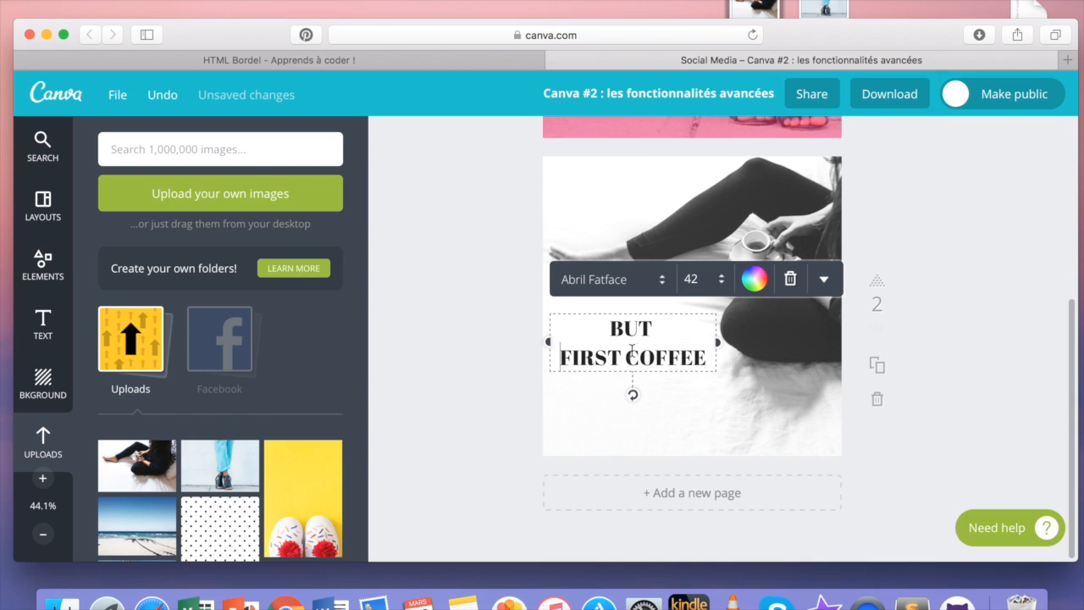
{"action": "left_click", "coordinate": [634, 349]}
{"action": "key", "text": "Return"}
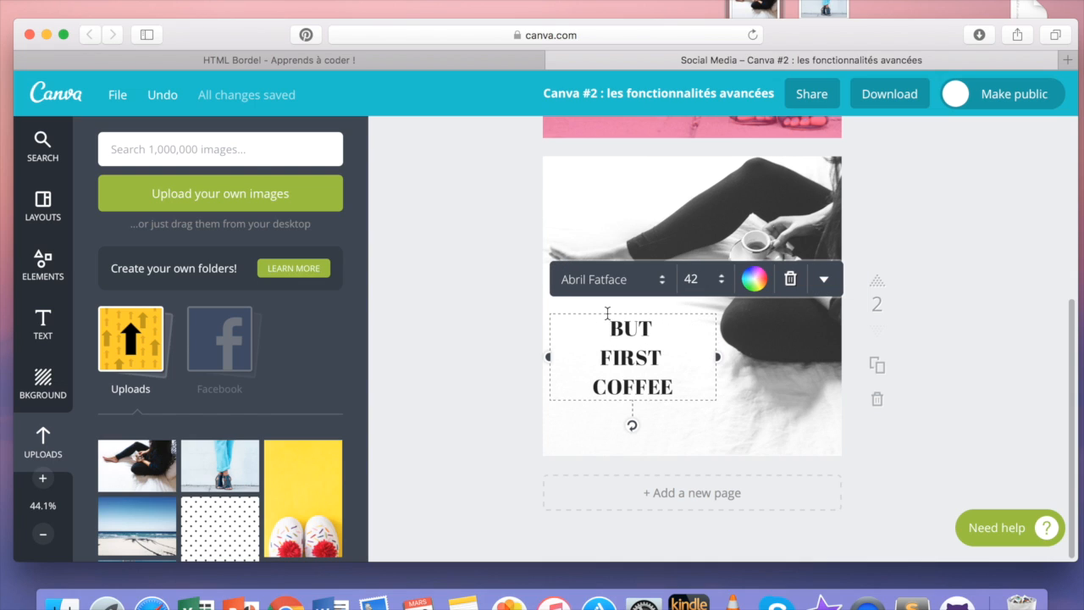
- Change the "BUT FIRST COFFEE" heading's font to Cooper Hewitt and set its size to 56
{"action": "left_click", "coordinate": [606, 278]}
{"action": "scroll", "coordinate": [677, 377], "scroll_direction": "down", "scroll_amount": 5}
{"action": "scroll", "coordinate": [686, 389], "scroll_direction": "down", "scroll_amount": 10}
{"action": "scroll", "coordinate": [687, 389], "scroll_direction": "up", "scroll_amount": 4}
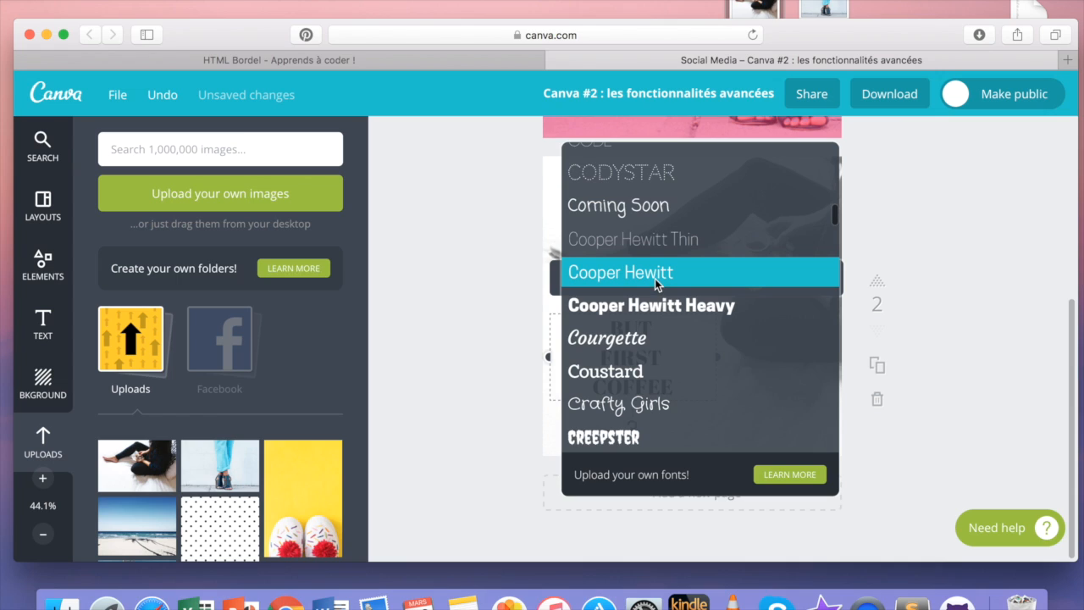
{"action": "left_click", "coordinate": [655, 279]}
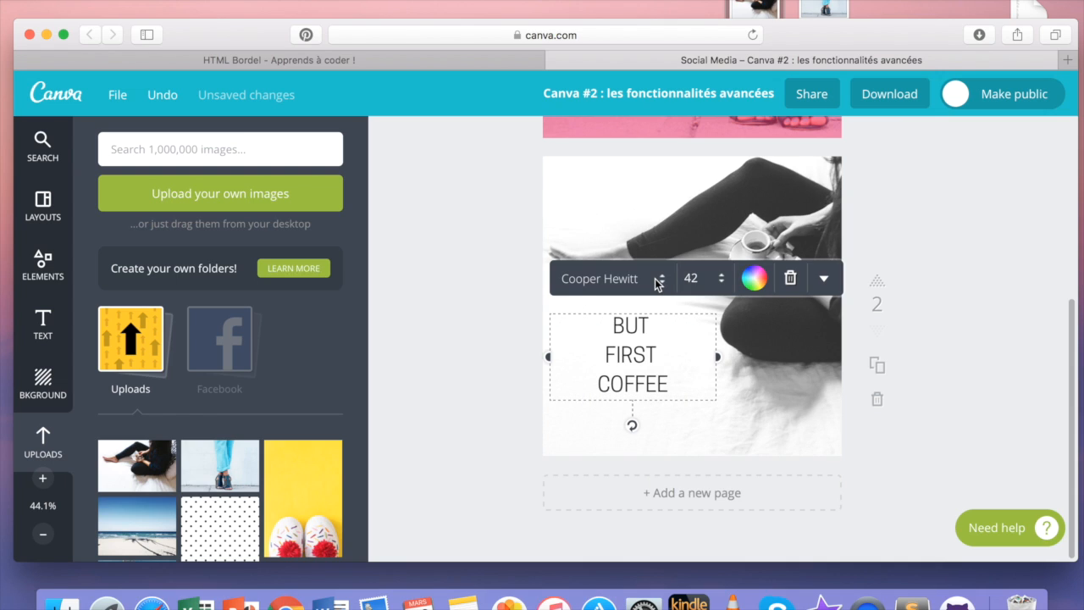
{"action": "left_click", "coordinate": [709, 282]}
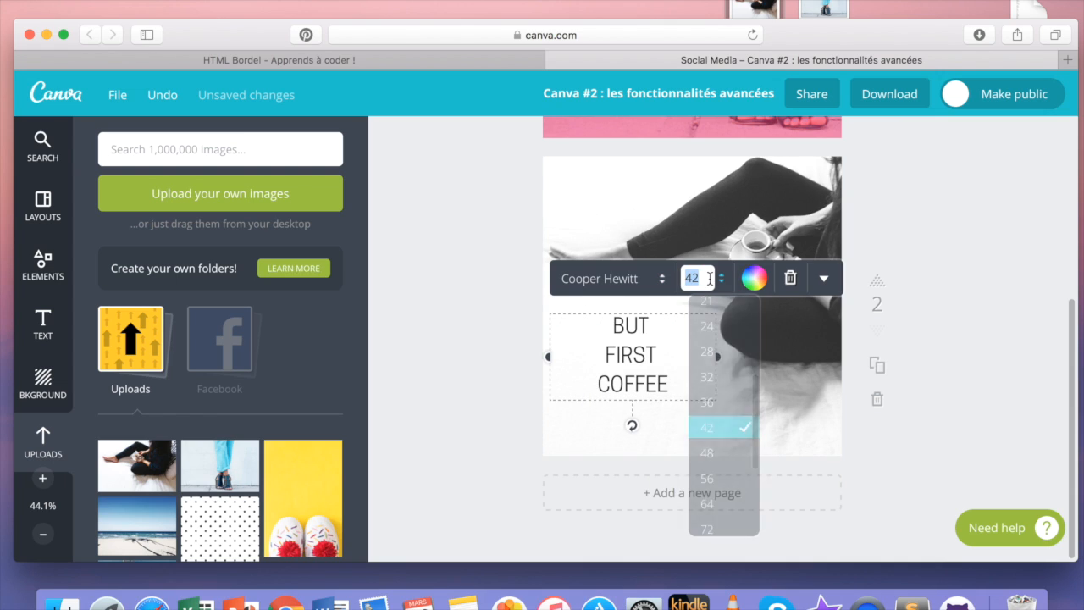
{"action": "left_click", "coordinate": [721, 476]}
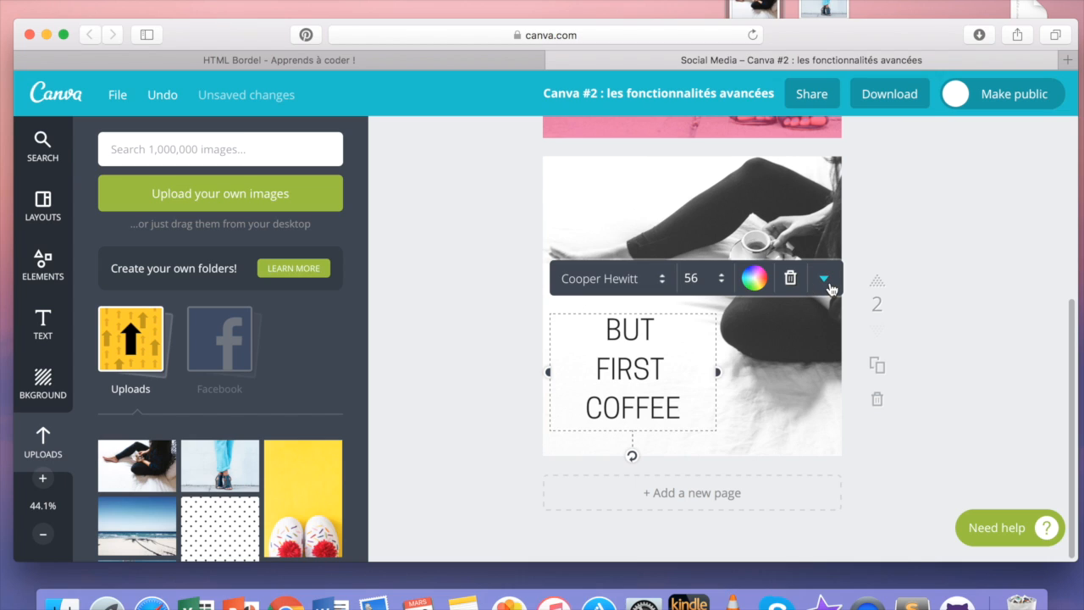
- Make the "BUT FIRST COFFEE" heading bold, reduce its line height and slightly widen its letter spacing
{"action": "left_click", "coordinate": [825, 280]}
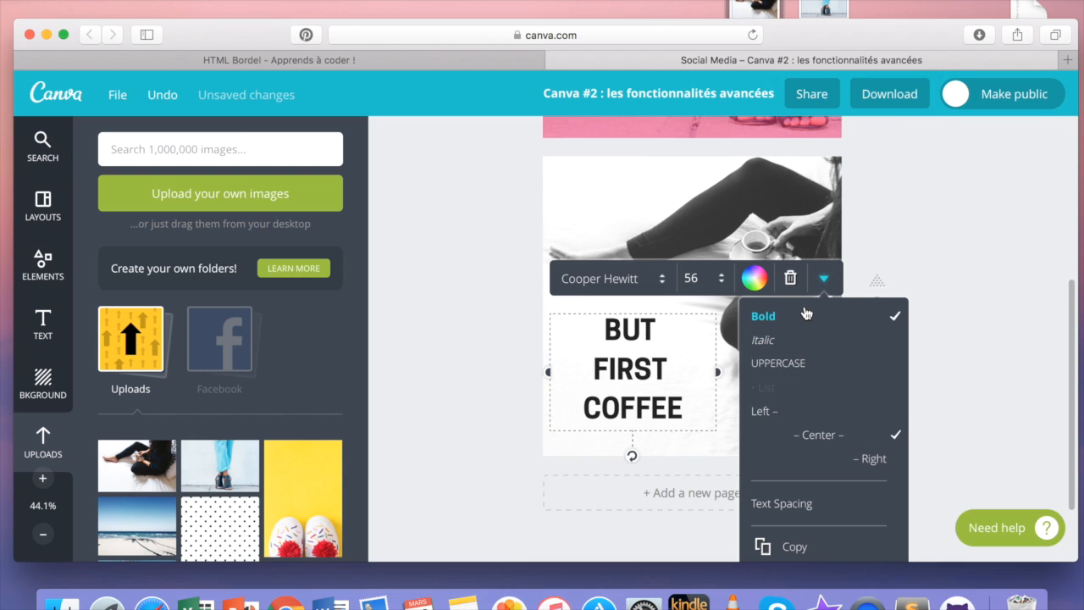
{"action": "left_click", "coordinate": [787, 506]}
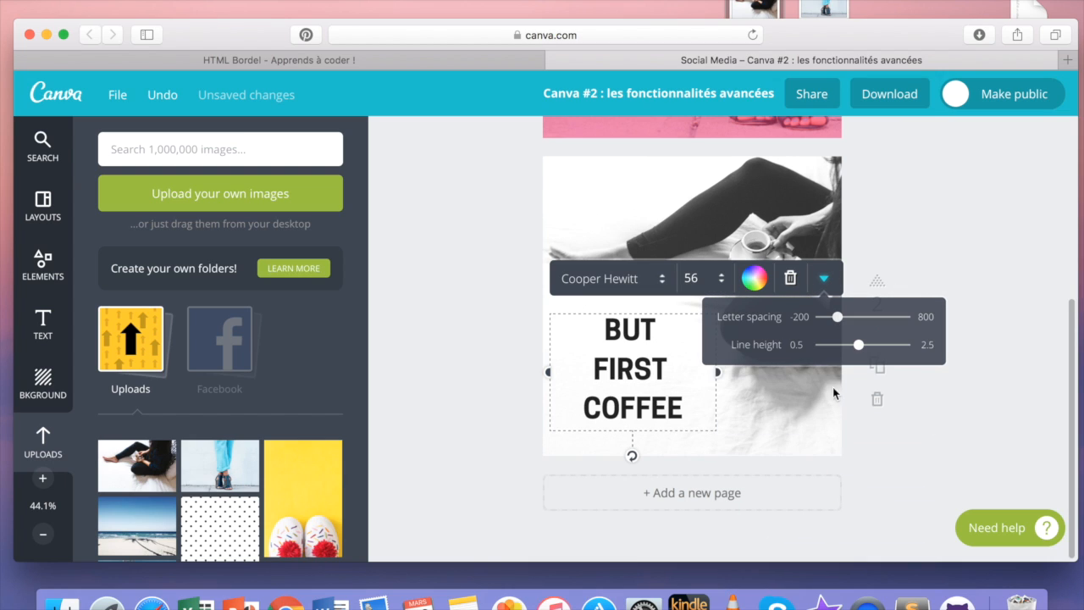
{"action": "left_click_drag", "start_coordinate": [860, 351], "coordinate": [846, 352]}
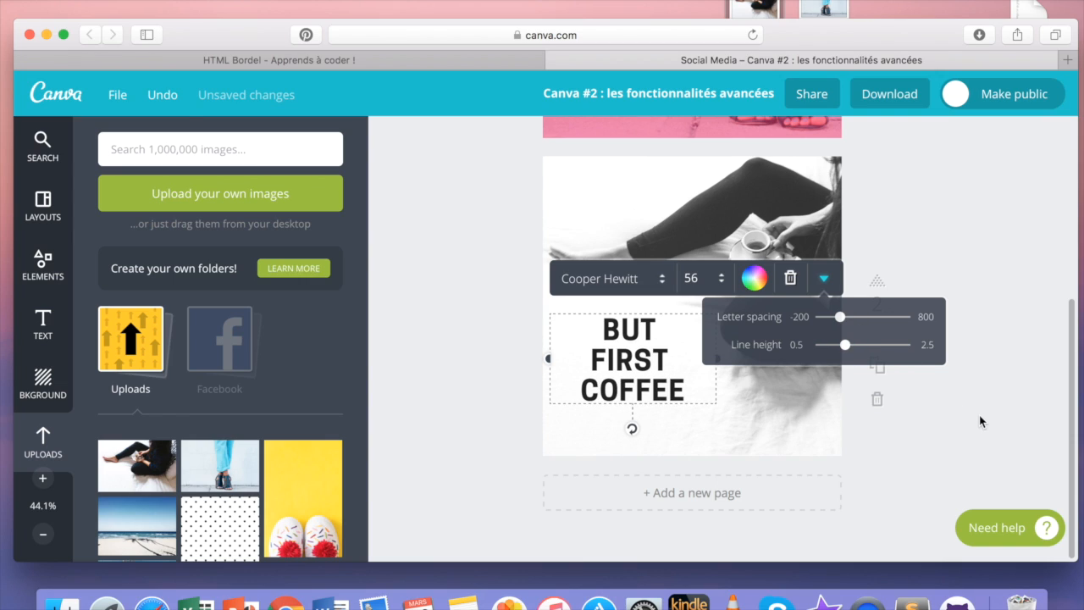
{"action": "left_click", "coordinate": [978, 421]}
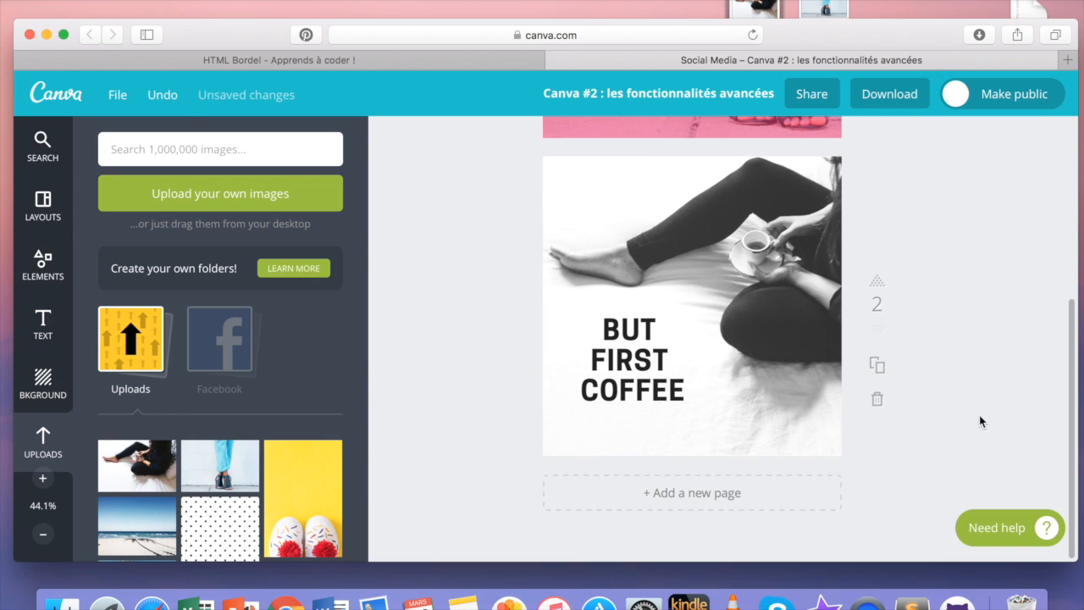
- Duplicate the bold "BUT FIRST COFFEE" heading on the second page
{"action": "left_click", "coordinate": [640, 318]}
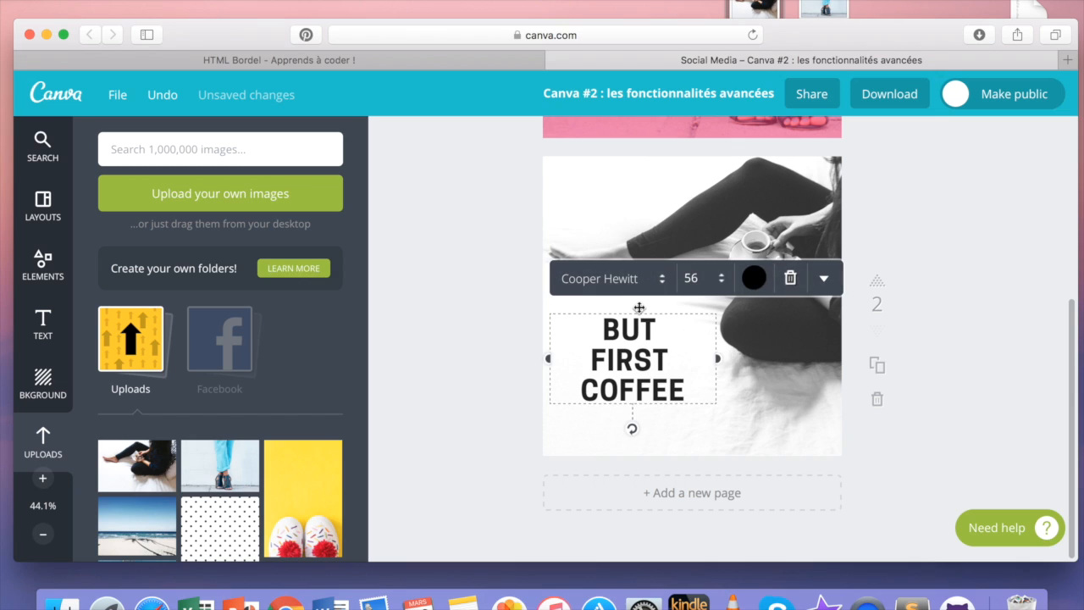
{"action": "left_click", "coordinate": [824, 282]}
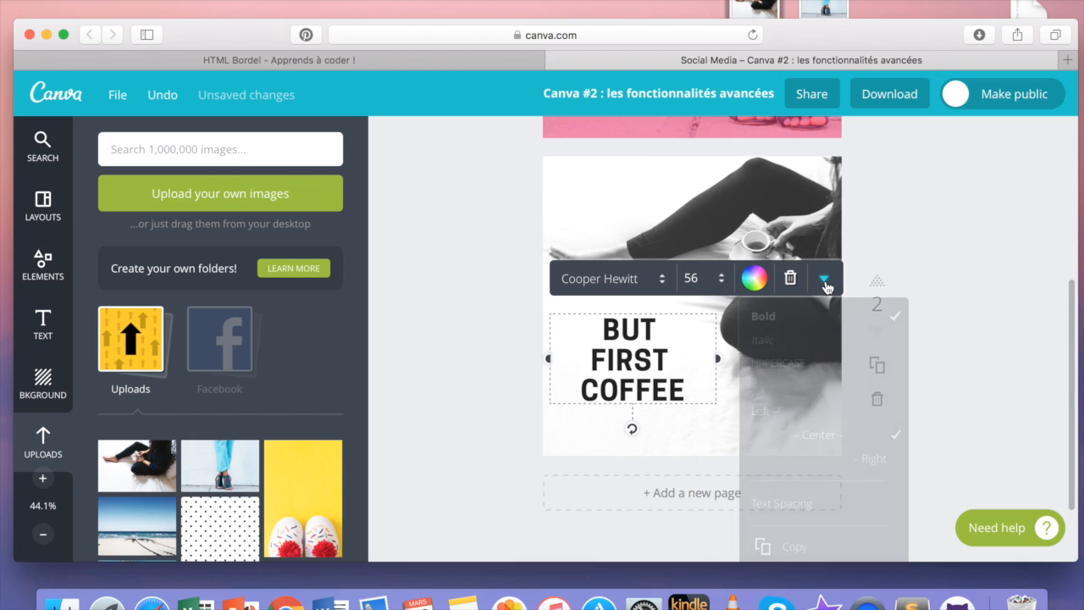
{"action": "left_click", "coordinate": [796, 548]}
- Set the duplicated heading's text colour to the custom grey 9a9a9a
{"action": "left_click", "coordinate": [767, 298]}
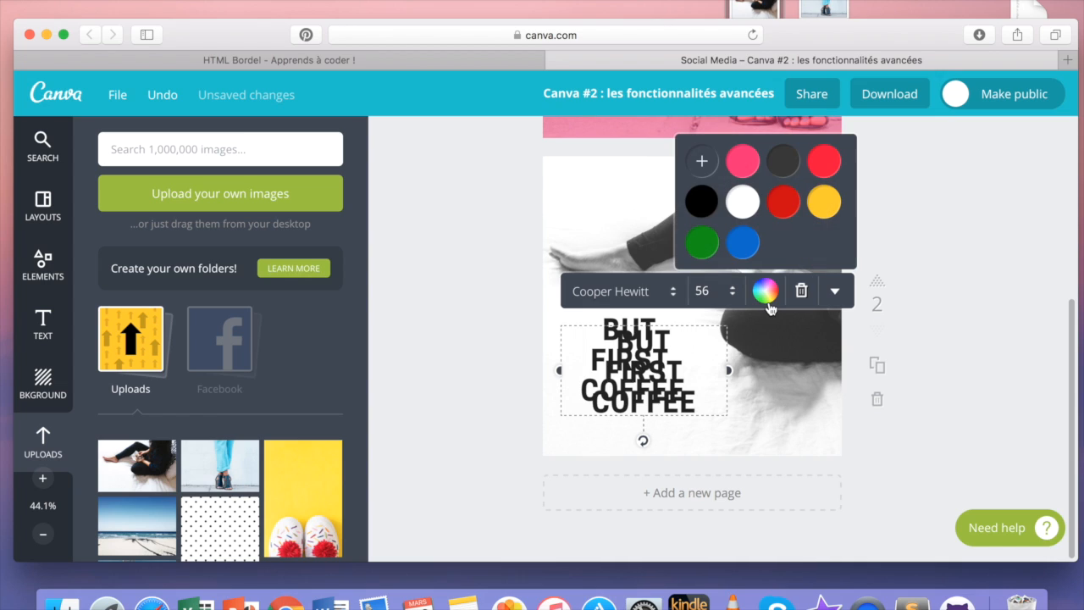
{"action": "left_click", "coordinate": [702, 161]}
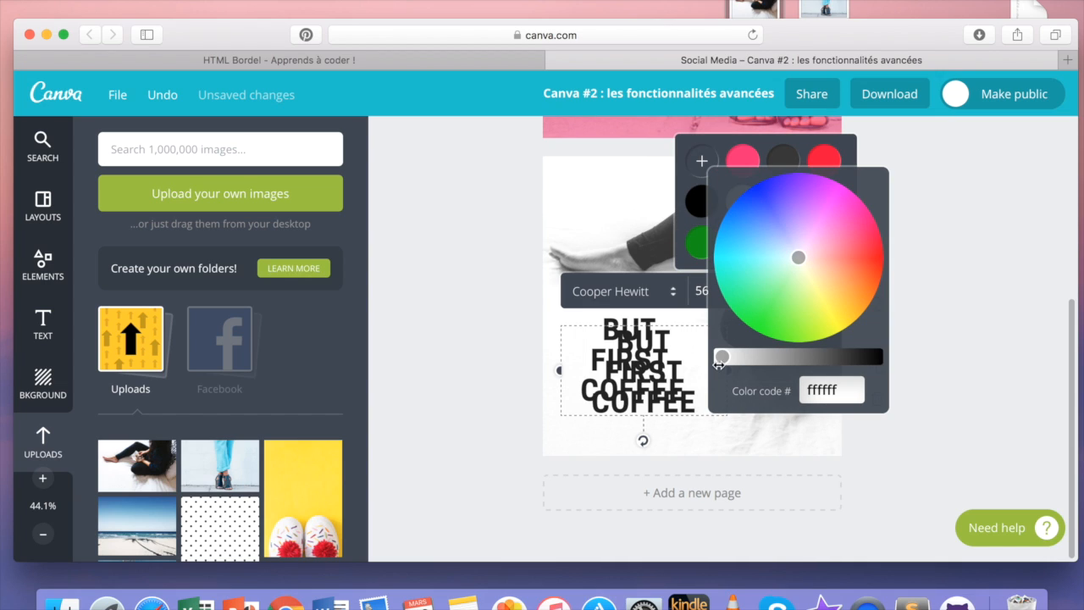
{"action": "left_click_drag", "start_coordinate": [719, 356], "coordinate": [782, 367]}
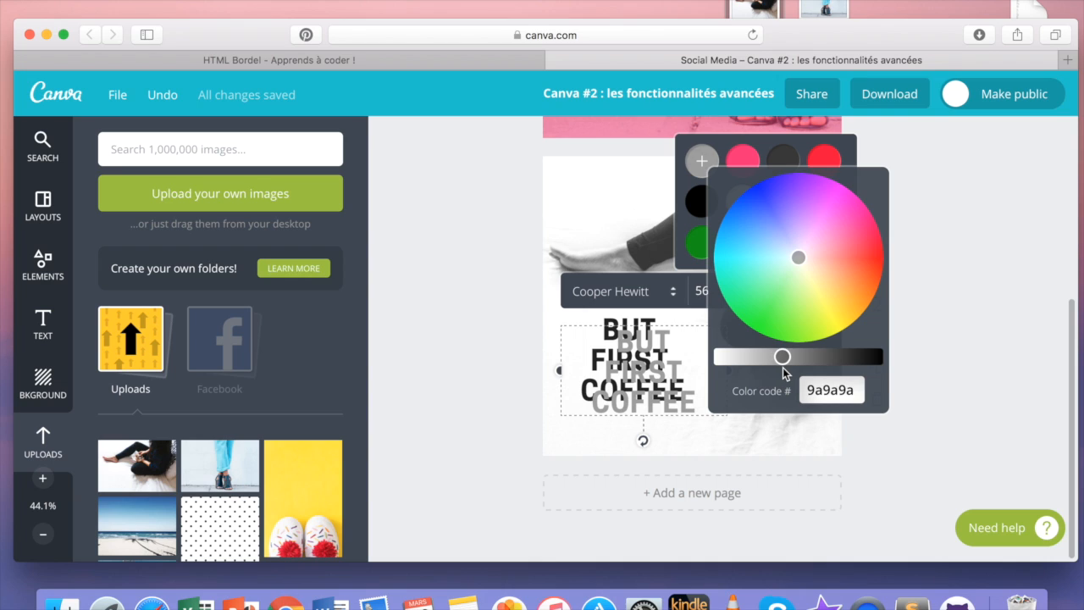
{"action": "left_click", "coordinate": [964, 371]}
- Send the grey "BUT FIRST COFFEE" heading behind the black one and offset it slightly as a drop shadow
{"action": "left_click", "coordinate": [835, 292]}
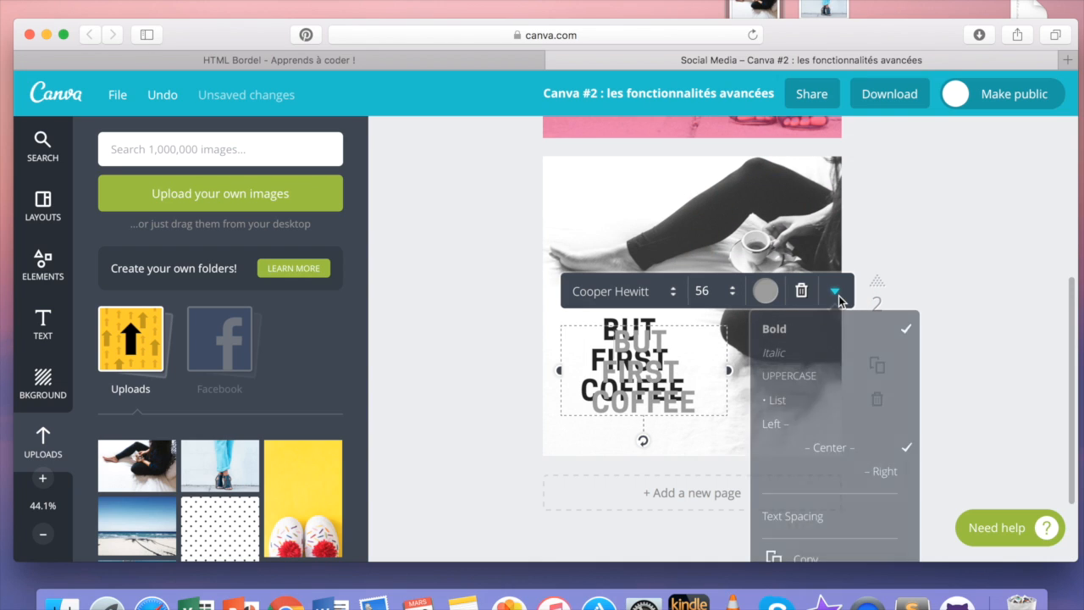
{"action": "scroll", "coordinate": [816, 502], "scroll_direction": "down", "scroll_amount": 3}
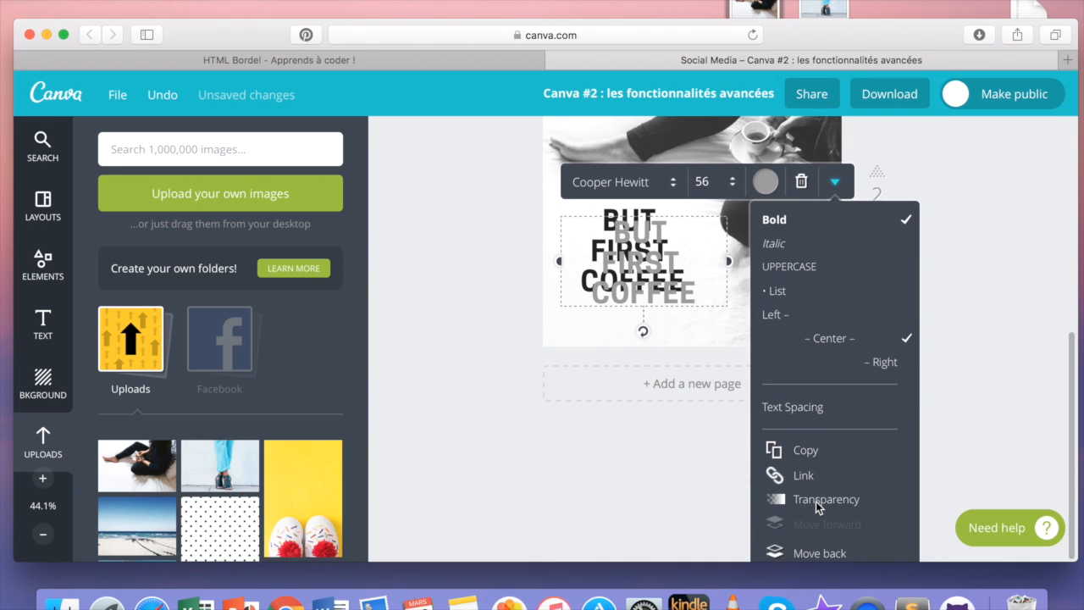
{"action": "left_click", "coordinate": [819, 553]}
{"action": "left_click_drag", "start_coordinate": [577, 305], "coordinate": [568, 298]}
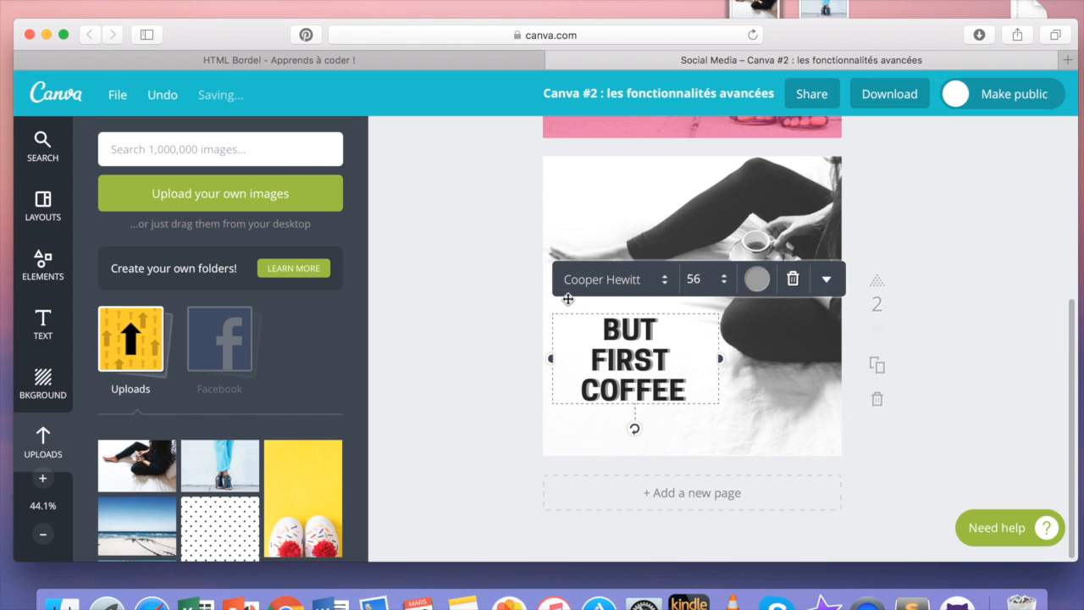
- Try pink and yellow as the colour of the shadow heading
{"action": "left_click", "coordinate": [757, 280]}
{"action": "left_click", "coordinate": [775, 326]}
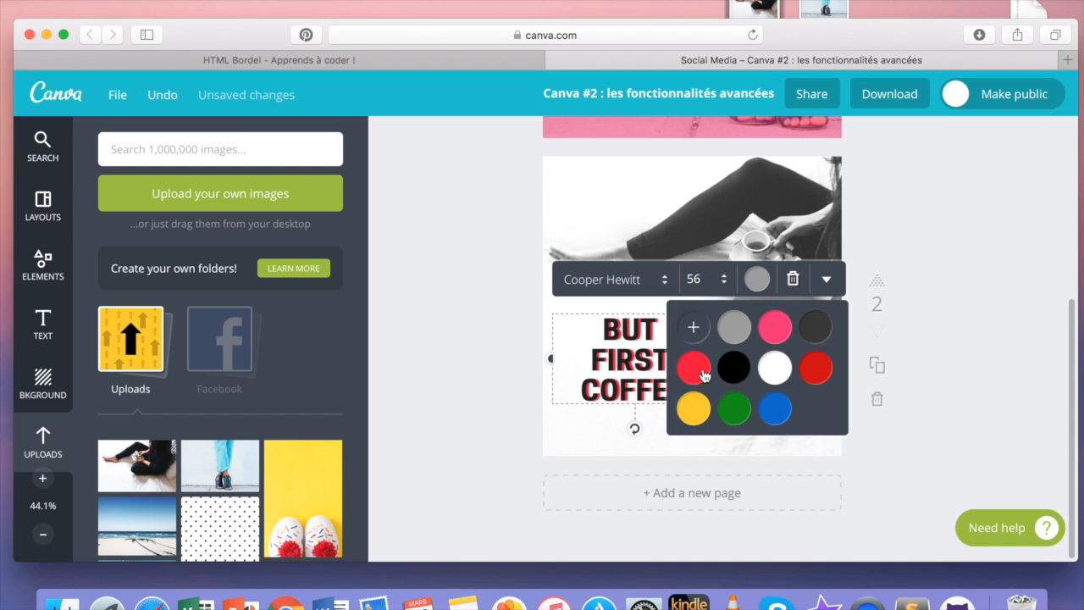
{"action": "left_click", "coordinate": [693, 415]}
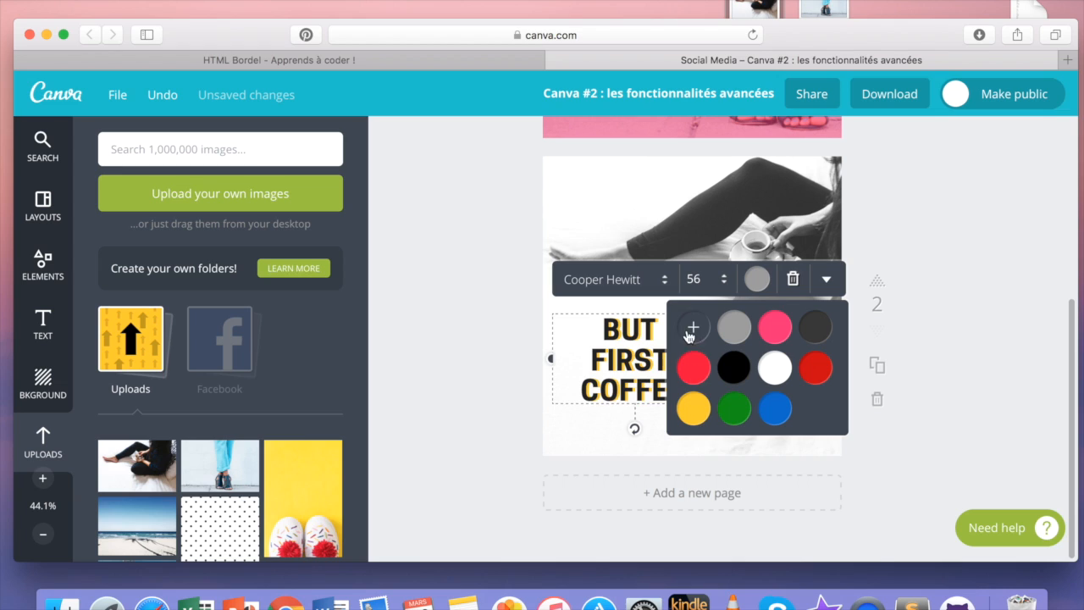
- Set the shadow heading to a custom light grey, lighter than 9a9a9a
{"action": "left_click", "coordinate": [693, 328]}
{"action": "left_click_drag", "start_coordinate": [844, 478], "coordinate": [734, 485]}
{"action": "left_click", "coordinate": [735, 327]}
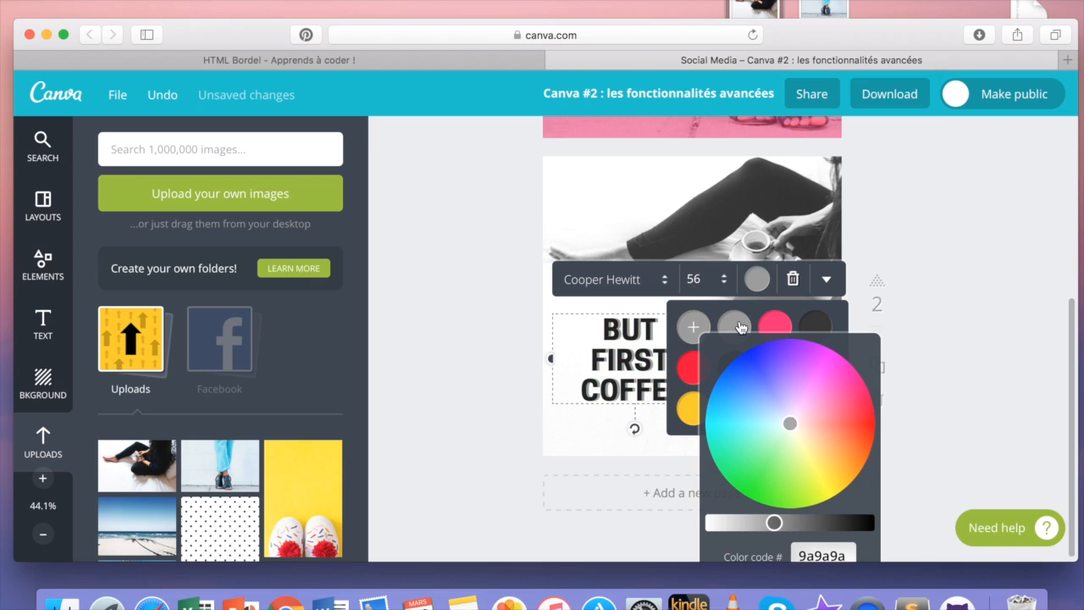
{"action": "left_click_drag", "start_coordinate": [773, 525], "coordinate": [745, 522]}
{"action": "left_click", "coordinate": [960, 400]}
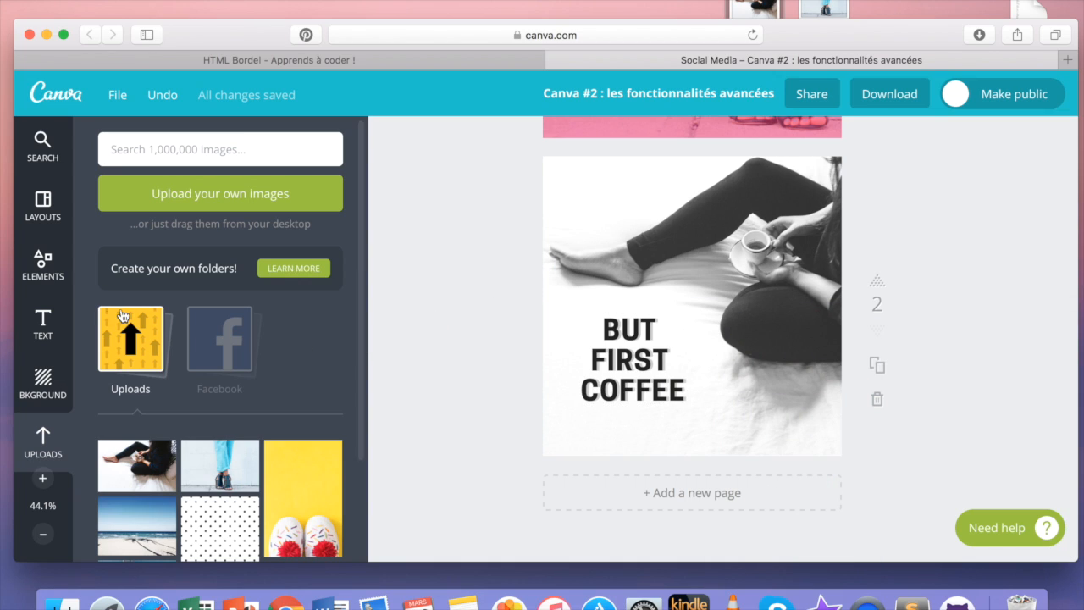
- Add a square outline shape to the coffee page and enlarge it to about 732 × 732 as a border inside the edges
{"action": "left_click", "coordinate": [45, 264]}
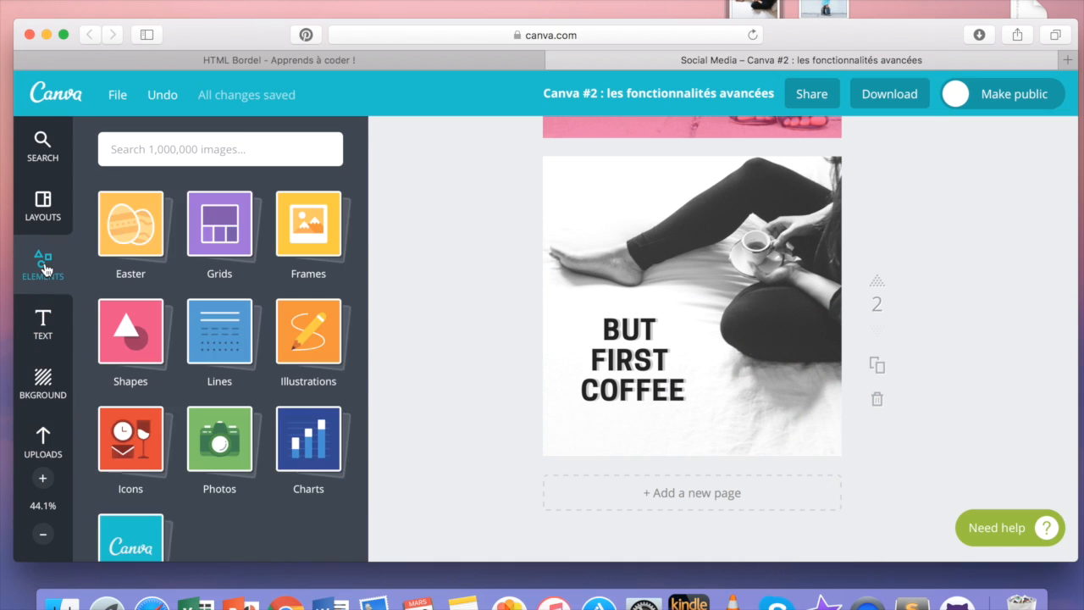
{"action": "left_click", "coordinate": [109, 313]}
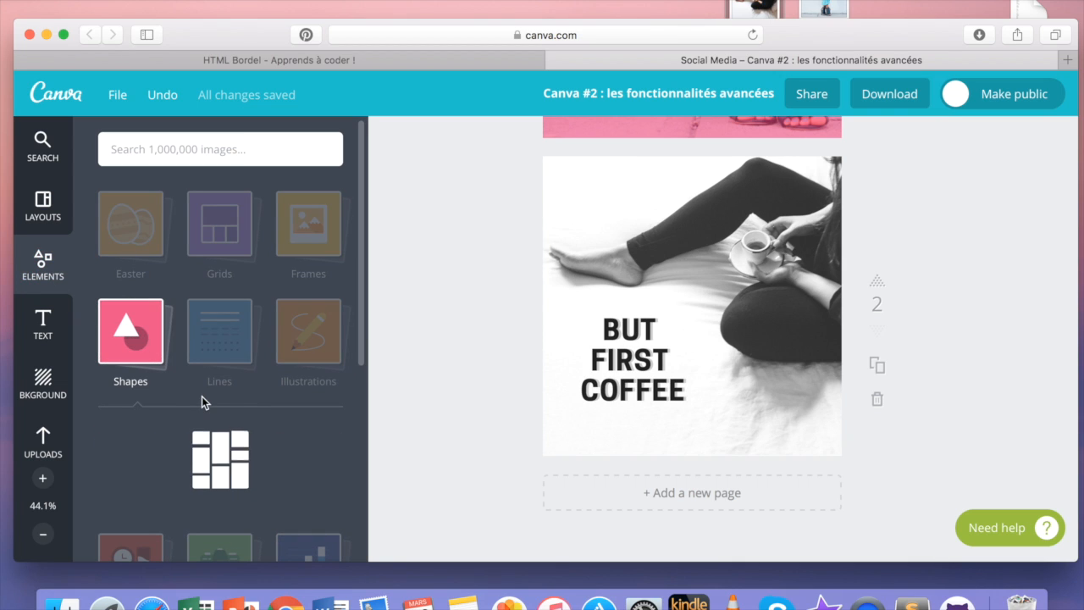
{"action": "scroll", "coordinate": [202, 402], "scroll_direction": "down", "scroll_amount": 10}
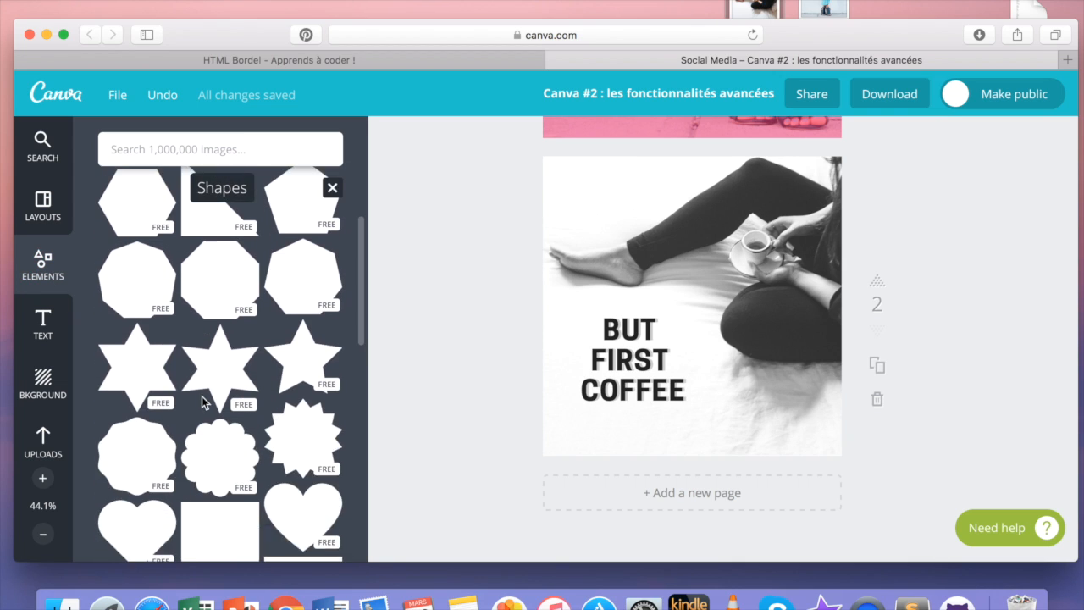
{"action": "scroll", "coordinate": [203, 402], "scroll_direction": "down", "scroll_amount": 5}
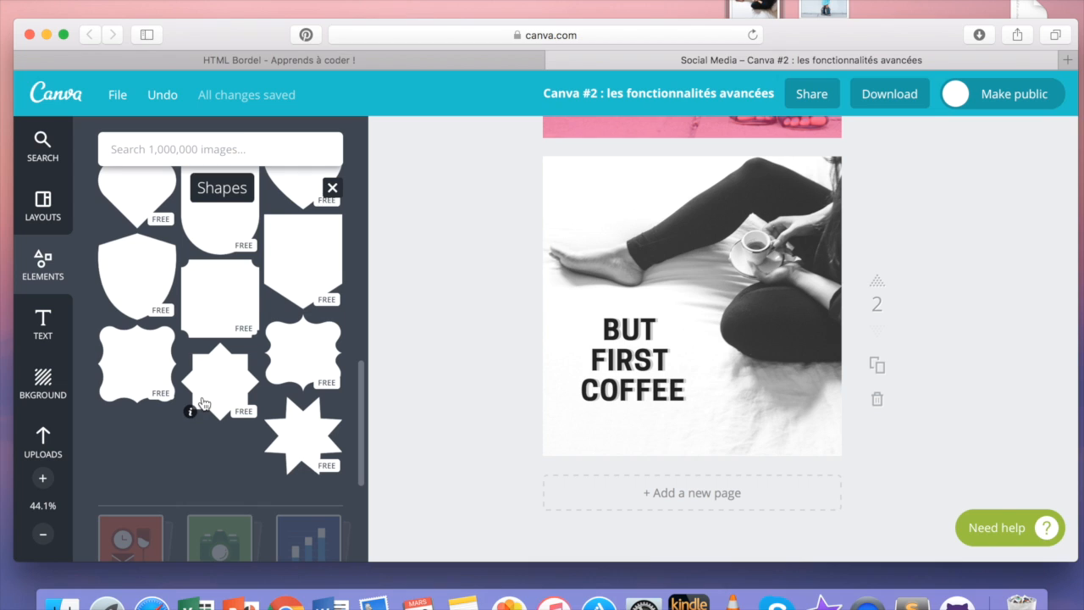
{"action": "scroll", "coordinate": [202, 402], "scroll_direction": "down", "scroll_amount": 5}
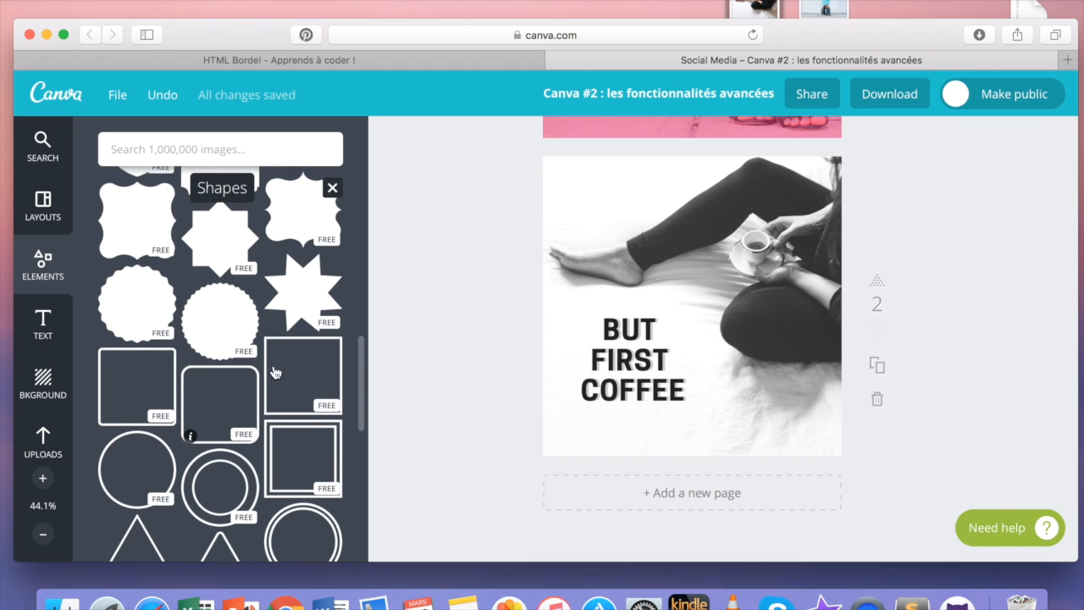
{"action": "left_click", "coordinate": [275, 373]}
{"action": "left_click_drag", "start_coordinate": [574, 180], "coordinate": [558, 174]}
{"action": "left_click_drag", "start_coordinate": [809, 423], "coordinate": [832, 443]}
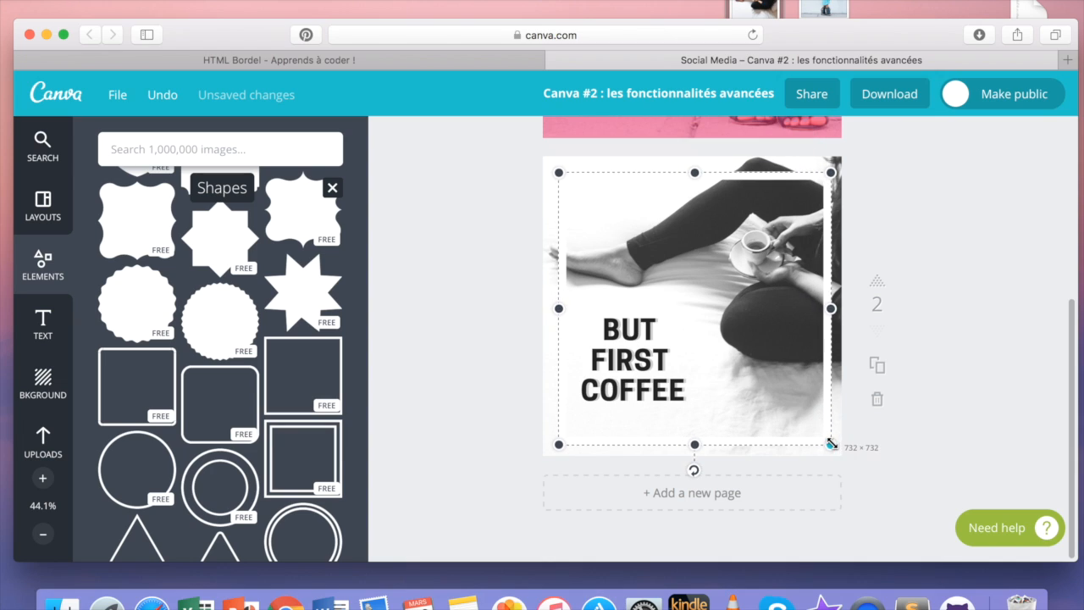
- Set the square border's transparency to 76
{"action": "left_click", "coordinate": [795, 142]}
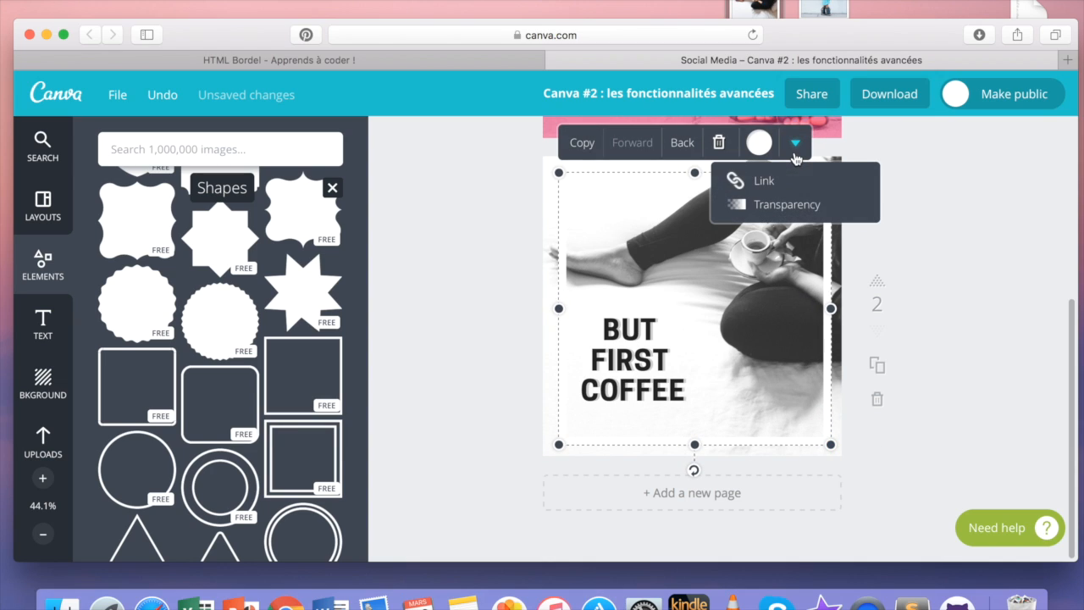
{"action": "left_click", "coordinate": [783, 204]}
{"action": "left_click_drag", "start_coordinate": [879, 181], "coordinate": [858, 188]}
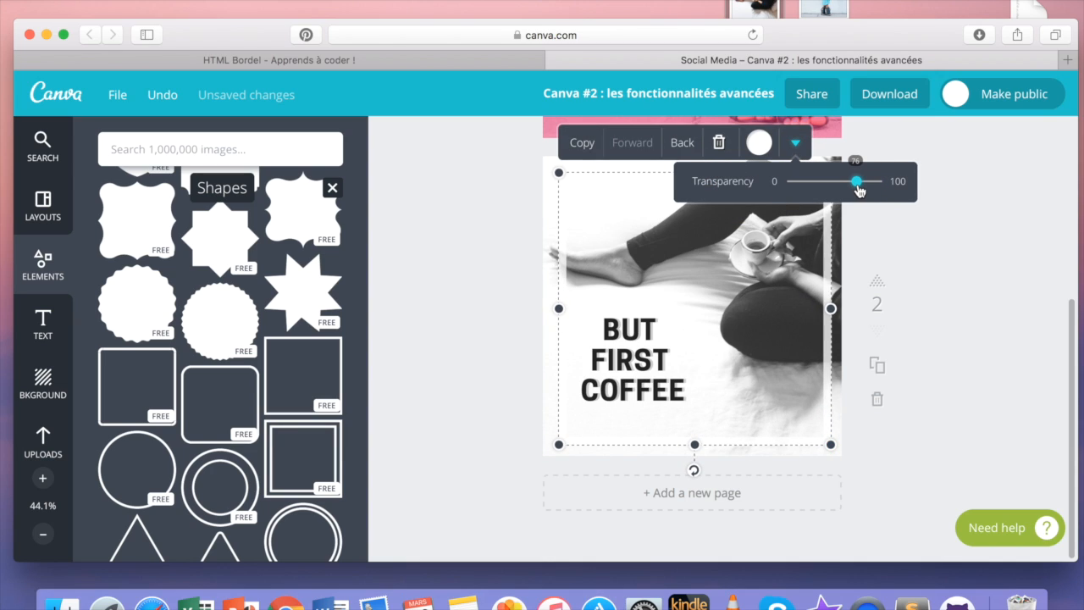
{"action": "left_click", "coordinate": [985, 244]}
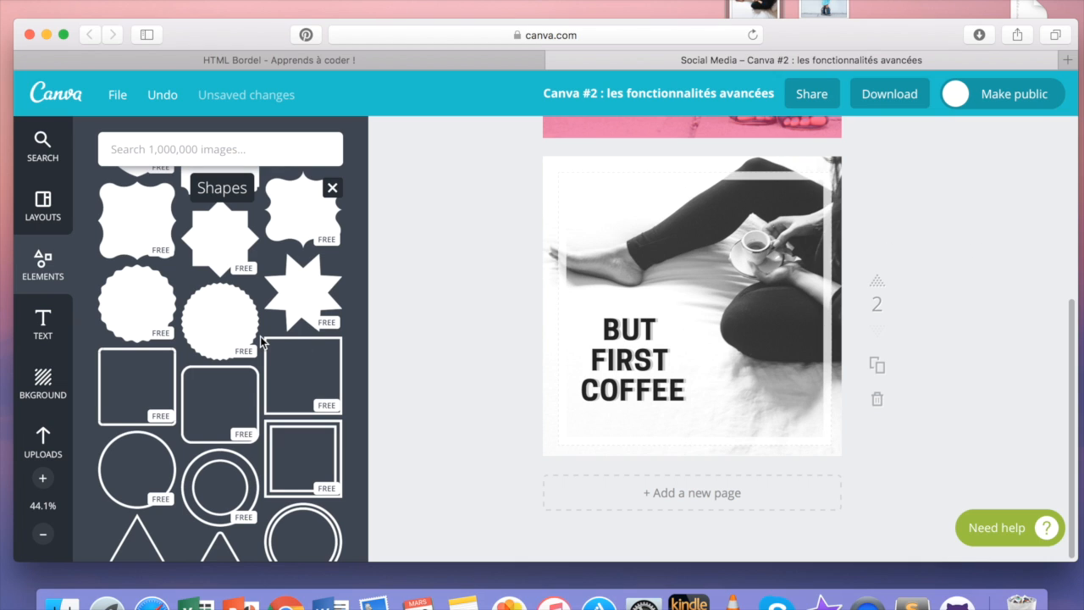
- Add the plain thick white line to the coffee page and place it just beneath the word "COFFEE"
{"action": "scroll", "coordinate": [260, 340], "scroll_direction": "up", "scroll_amount": 10}
{"action": "left_click", "coordinate": [129, 343]}
{"action": "left_click", "coordinate": [224, 341]}
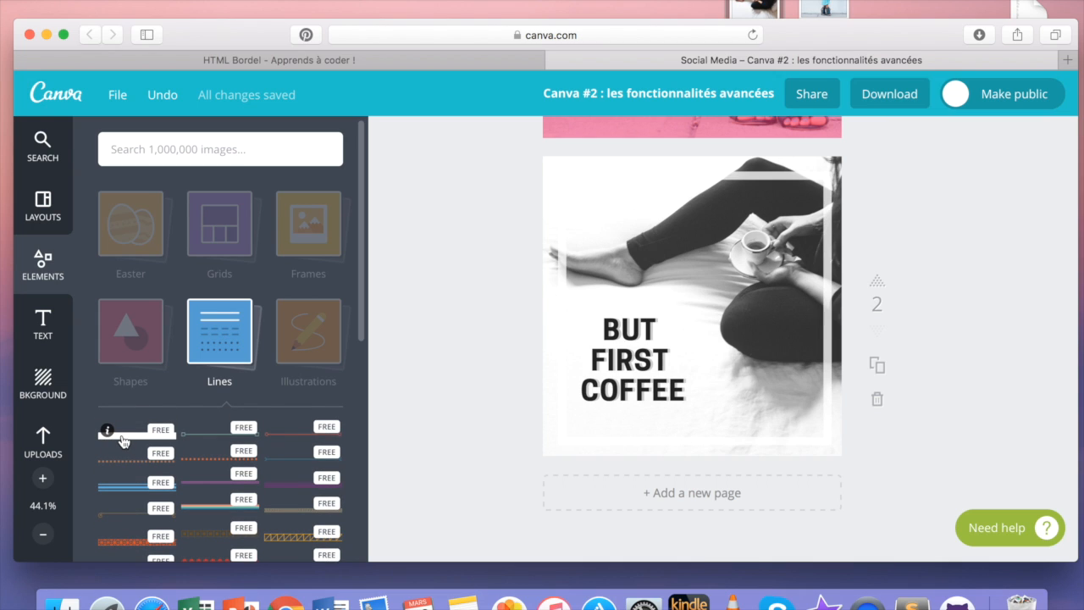
{"action": "scroll", "coordinate": [178, 484], "scroll_direction": "down", "scroll_amount": 3}
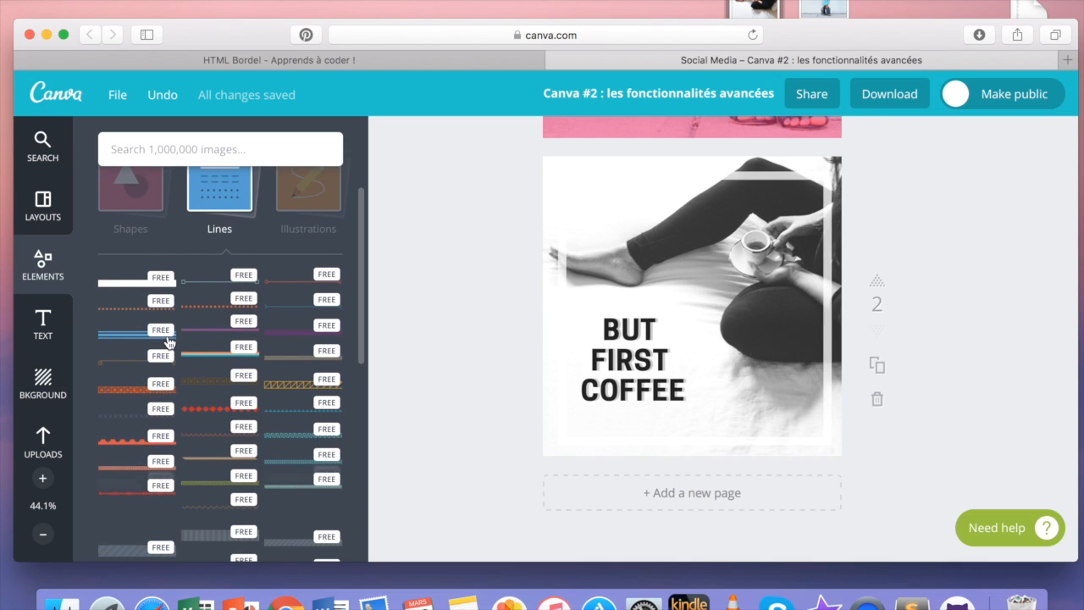
{"action": "left_click", "coordinate": [138, 288]}
{"action": "left_click_drag", "start_coordinate": [799, 302], "coordinate": [640, 413]}
- Colour the line beneath the heading medium grey and shorten it to slightly less than the width of "COFFEE"
{"action": "left_click", "coordinate": [787, 375]}
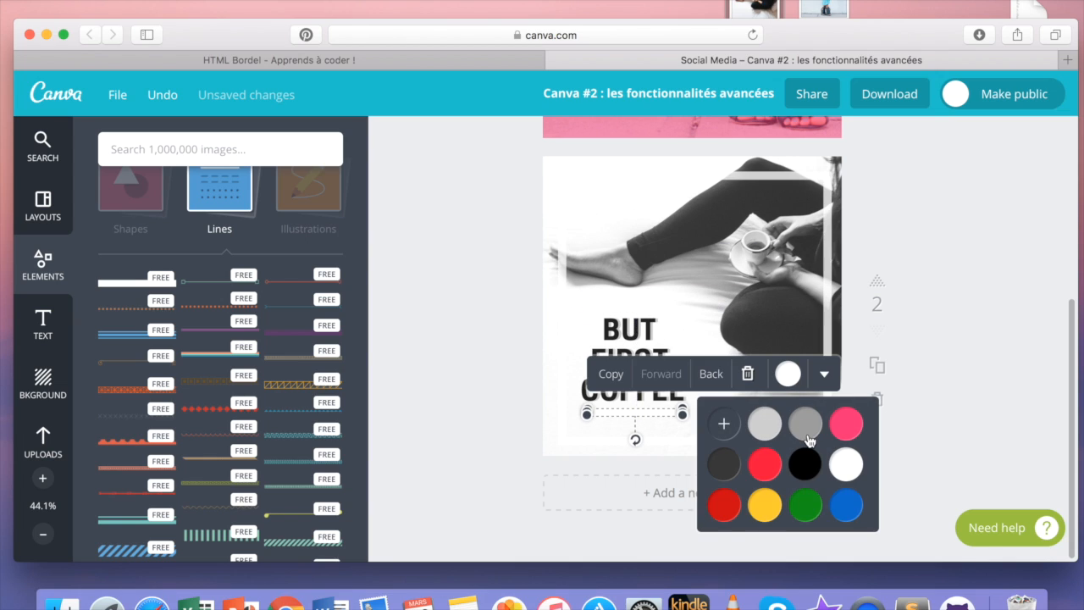
{"action": "left_click", "coordinate": [807, 438]}
{"action": "left_click", "coordinate": [459, 446]}
{"action": "left_click", "coordinate": [657, 413]}
{"action": "left_click_drag", "start_coordinate": [684, 414], "coordinate": [652, 418]}
- Change the square border's colour to the same medium grey as the line and set its transparency to 33
{"action": "left_click", "coordinate": [829, 385]}
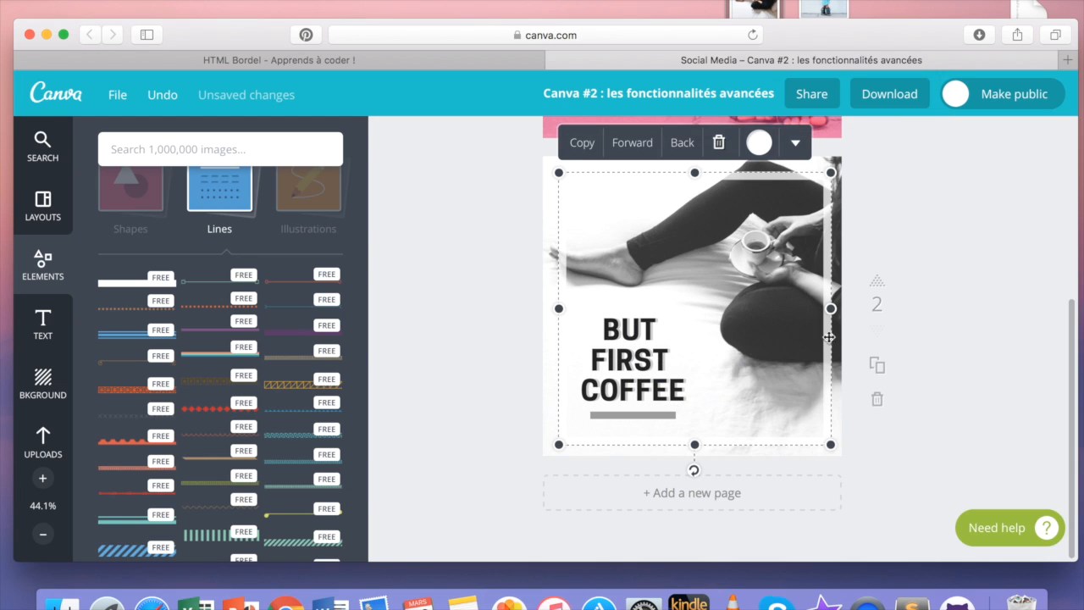
{"action": "left_click", "coordinate": [758, 144]}
{"action": "left_click", "coordinate": [777, 195]}
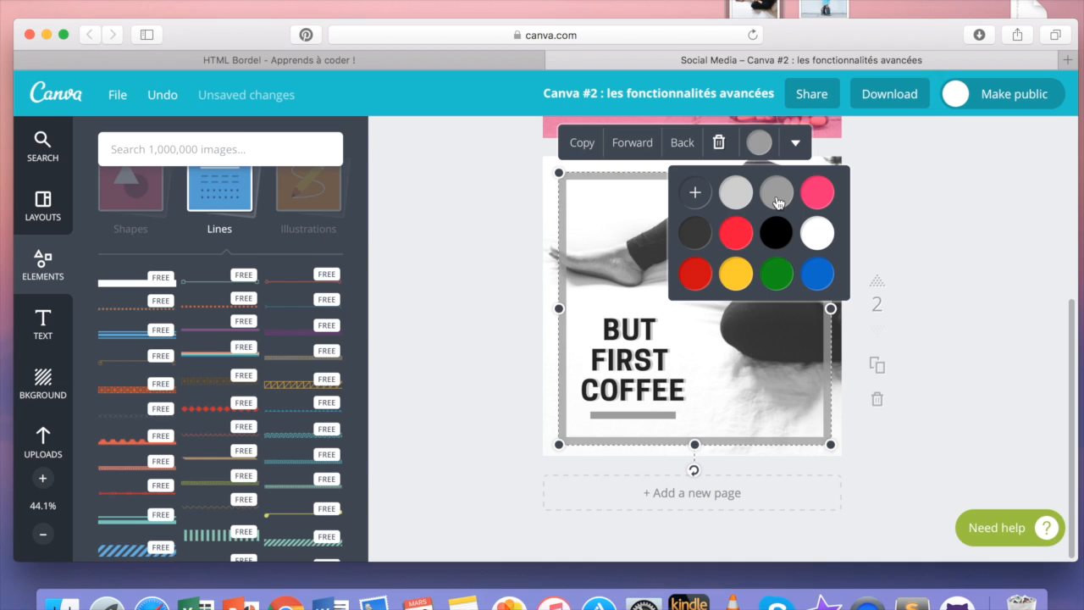
{"action": "left_click", "coordinate": [795, 142]}
{"action": "left_click_drag", "start_coordinate": [854, 181], "coordinate": [821, 190]}
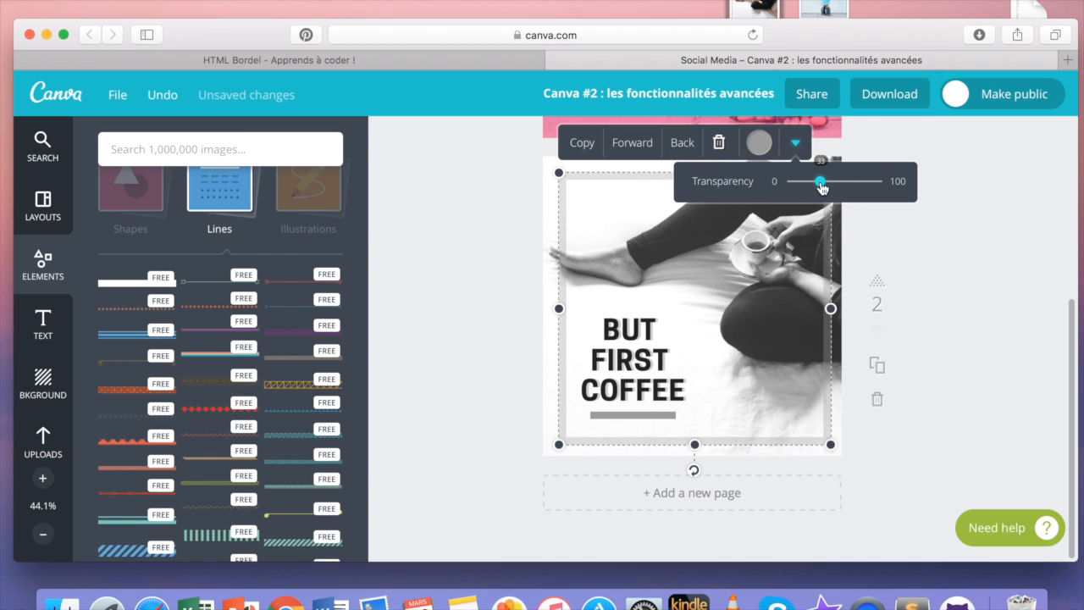
- Set the transparency of the grey line beneath the heading to 33
{"action": "left_click", "coordinate": [622, 413]}
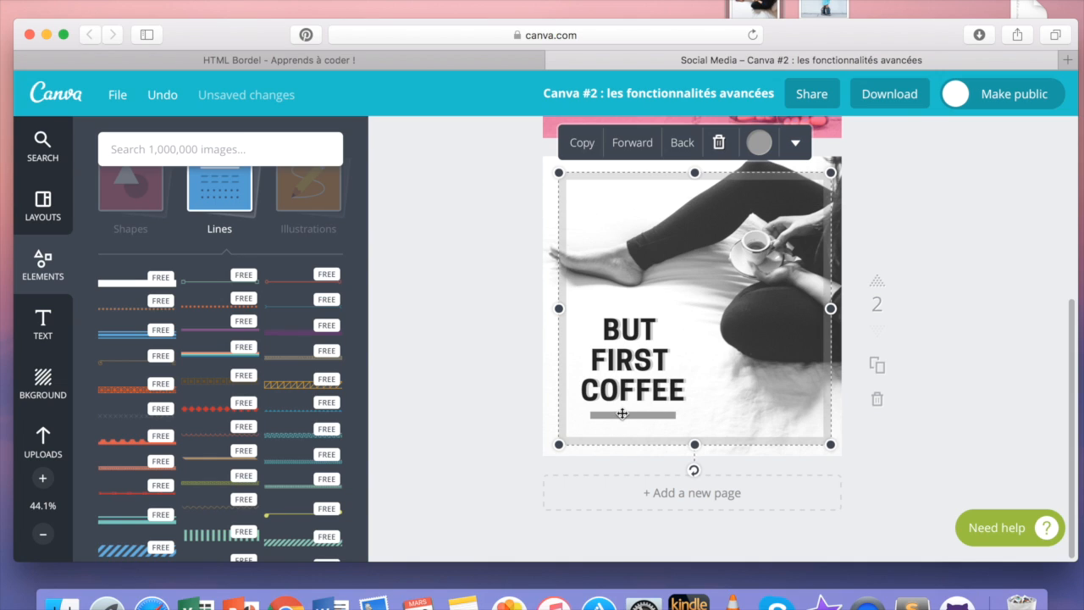
{"action": "left_click", "coordinate": [627, 415]}
{"action": "left_click", "coordinate": [834, 382]}
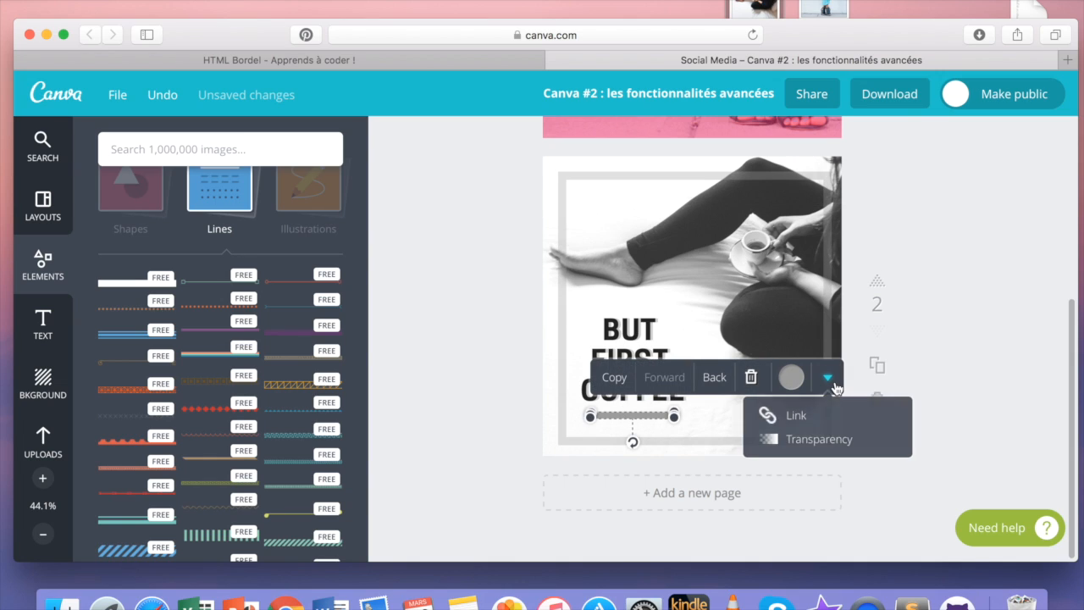
{"action": "left_click", "coordinate": [813, 439]}
{"action": "left_click_drag", "start_coordinate": [915, 413], "coordinate": [851, 430]}
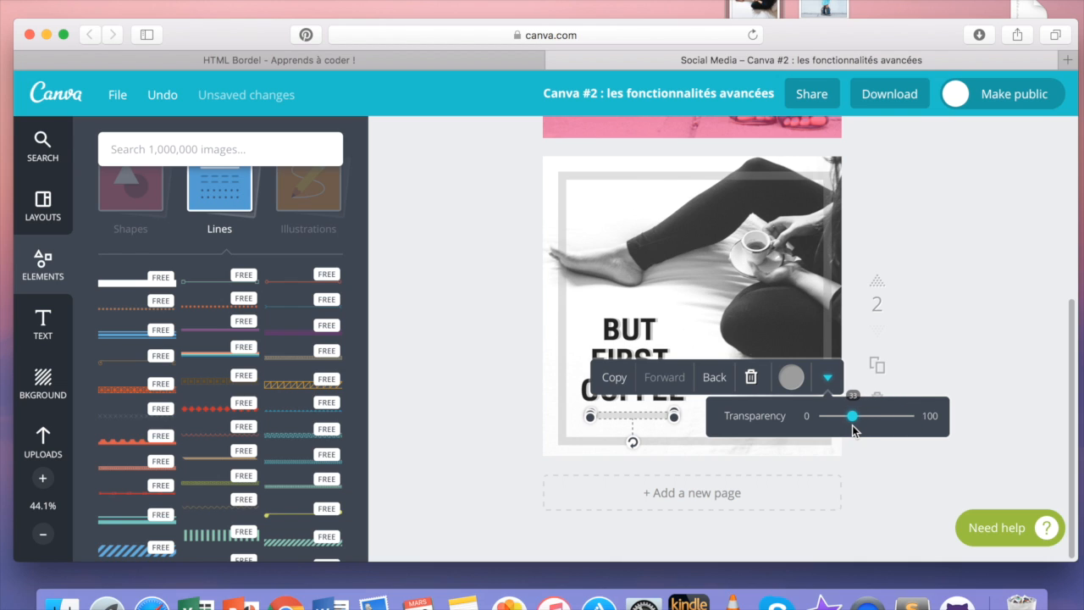
{"action": "left_click", "coordinate": [988, 436]}
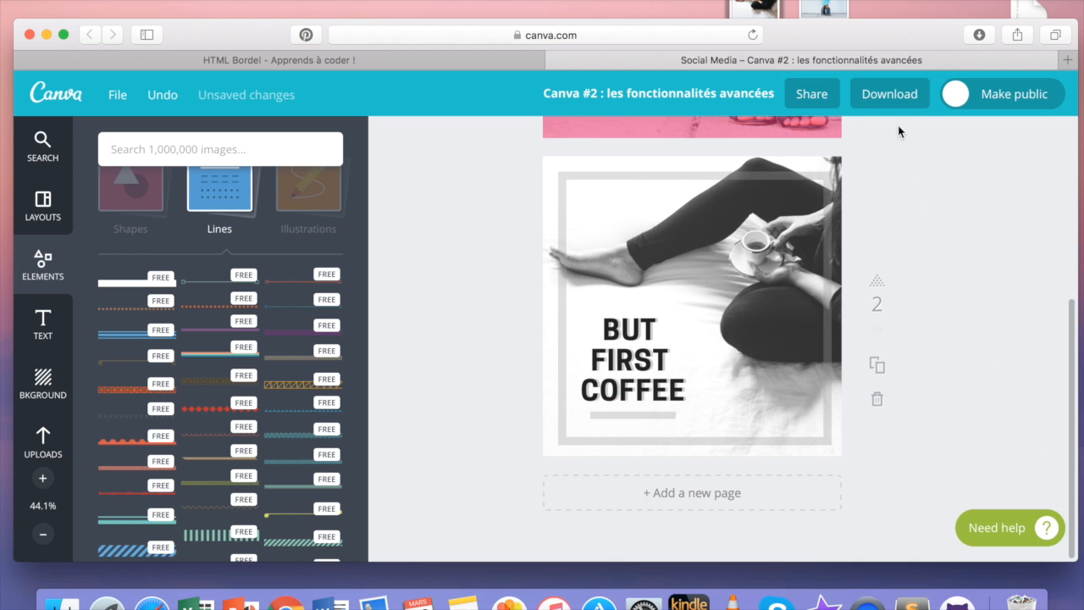
- Download only page 2 of the design as a high quality PNG image
{"action": "left_click", "coordinate": [893, 96]}
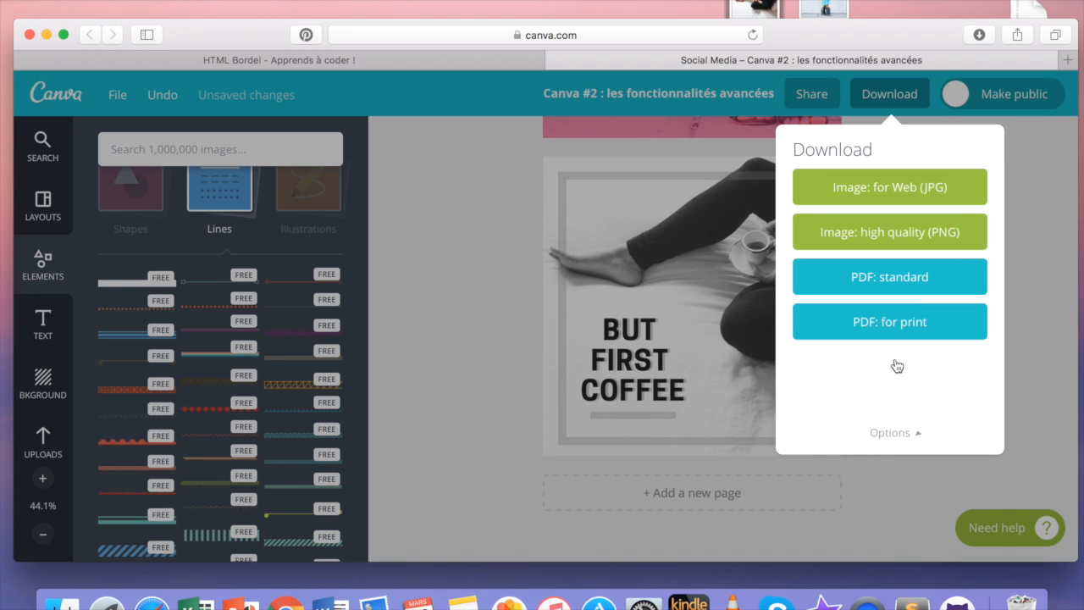
{"action": "left_click", "coordinate": [893, 432]}
{"action": "left_click", "coordinate": [854, 406]}
{"action": "type", "text": "2"}
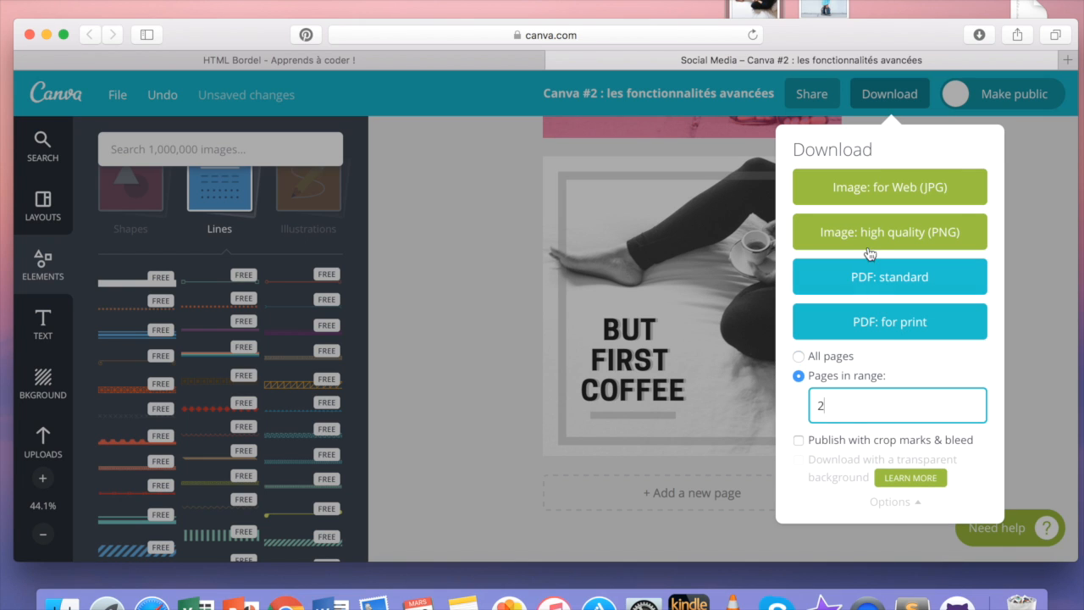
{"action": "left_click", "coordinate": [870, 252]}
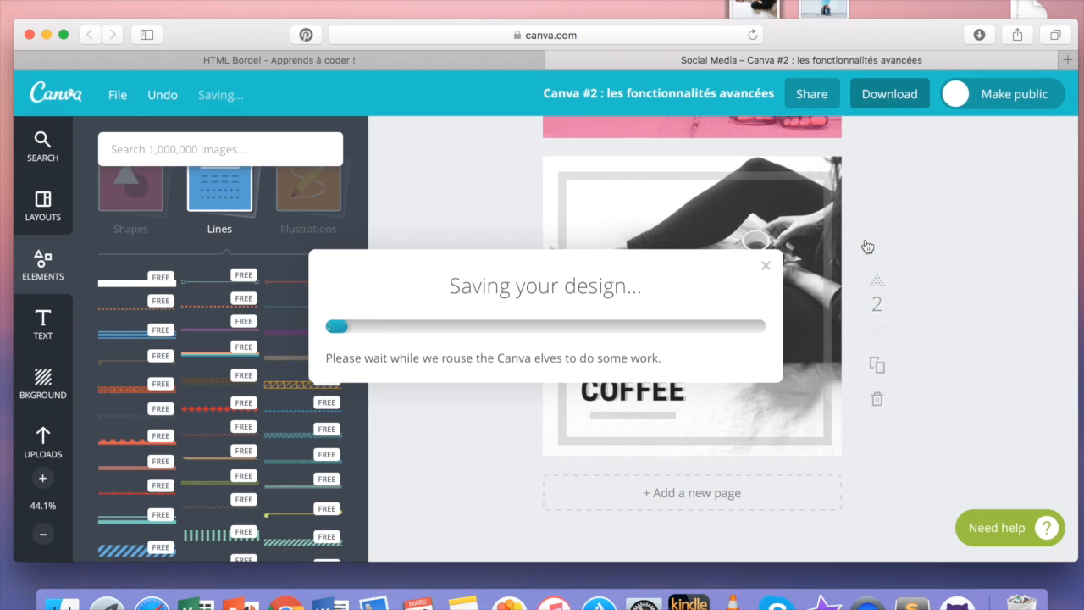